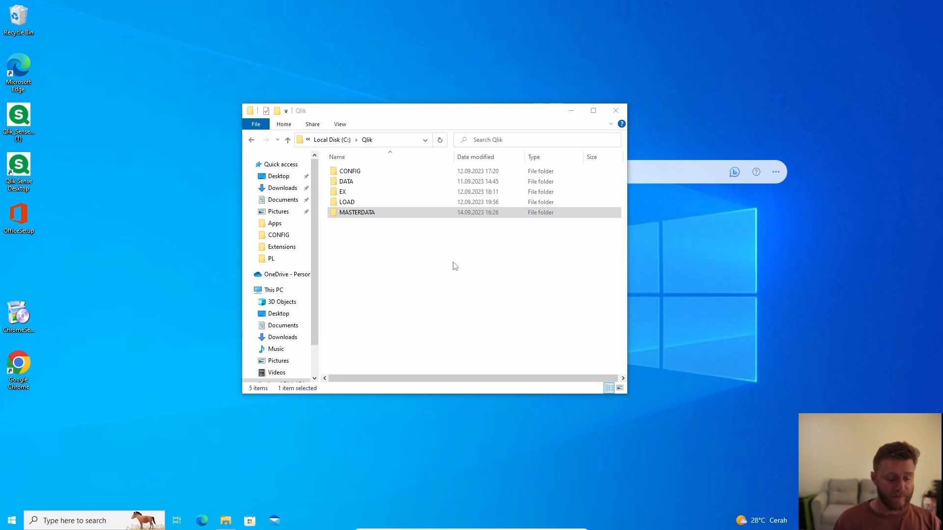
Create a new Microsoft Excel worksheet named PL_template in the MASTERDATA folder.
double_click(364, 215)
right_click(379, 224)
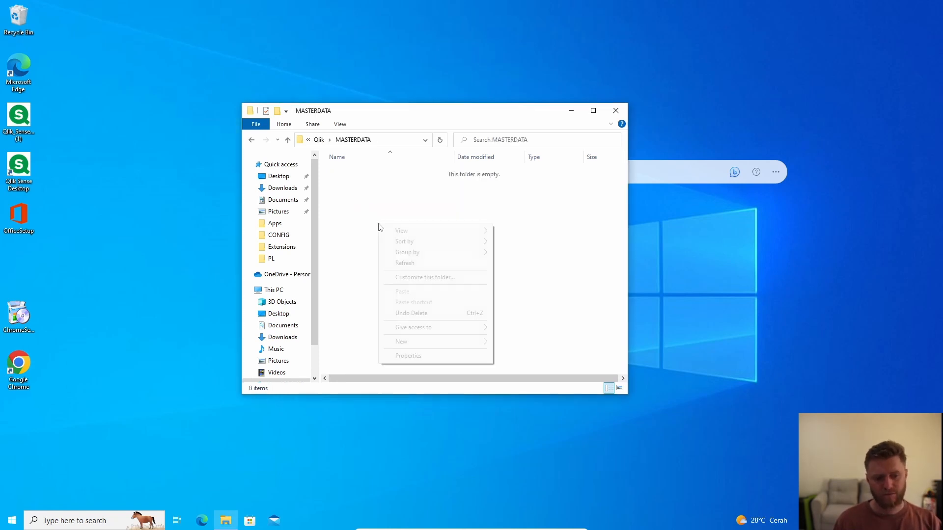
mouse_move(450, 348)
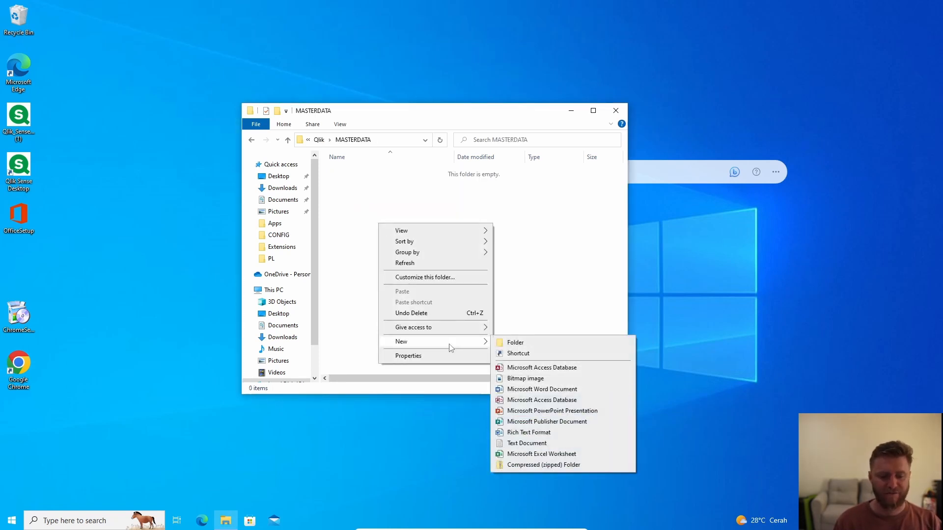
click(542, 455)
text(PL)
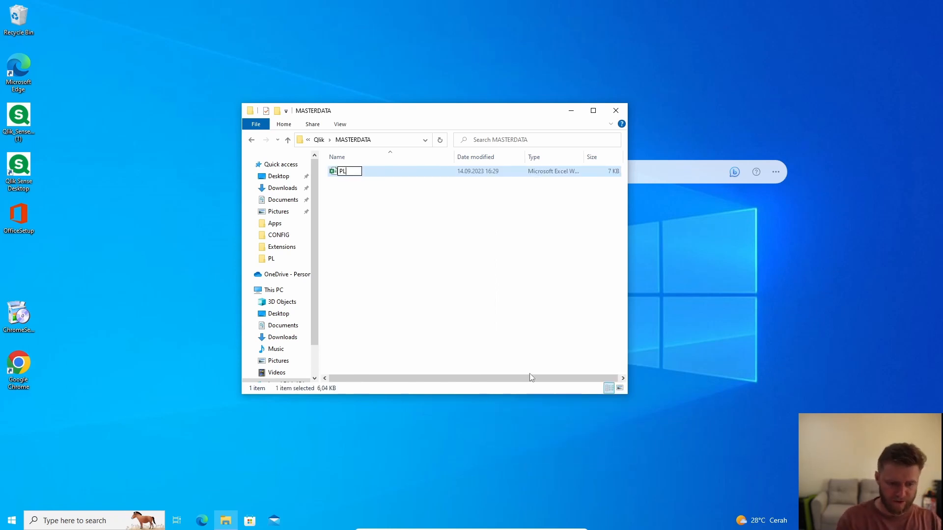
text(_template)
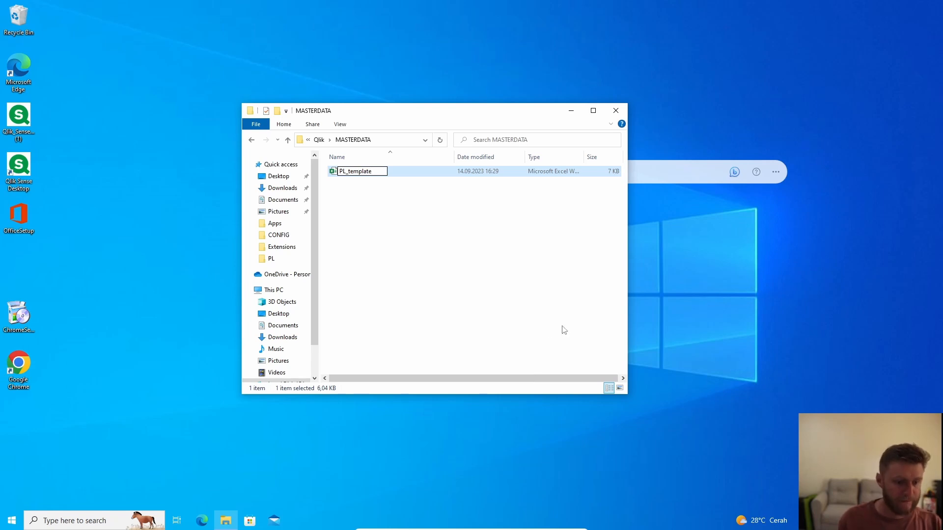
click(518, 329)
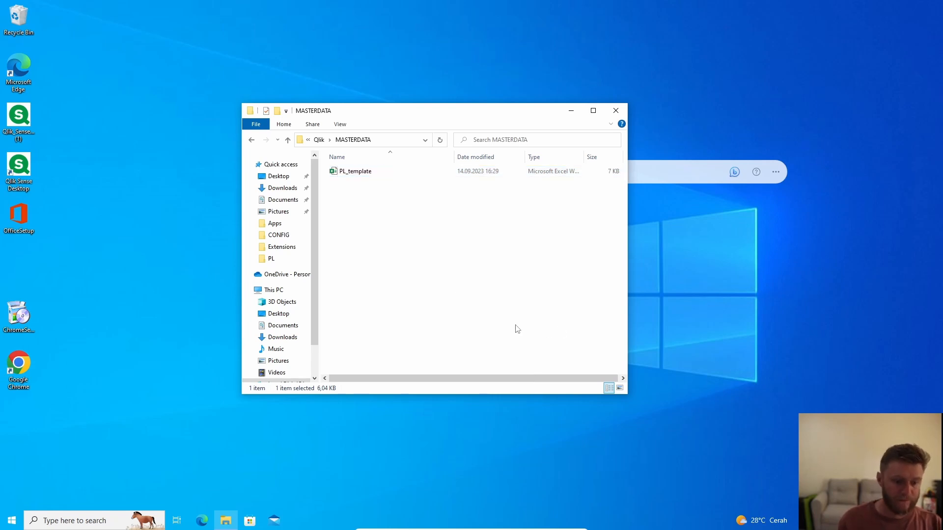
Open the PL_template workbook in Excel and minimize the folder window covering it.
double_click(364, 172)
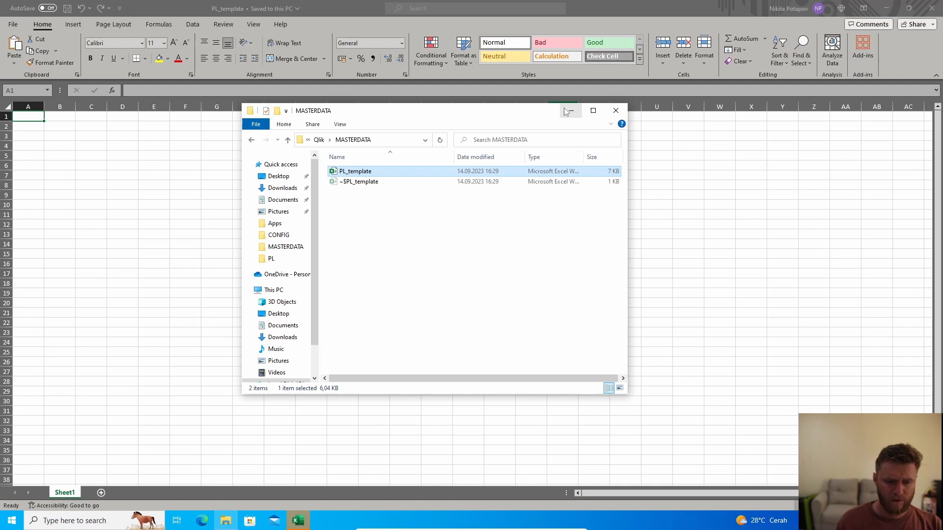
click(569, 111)
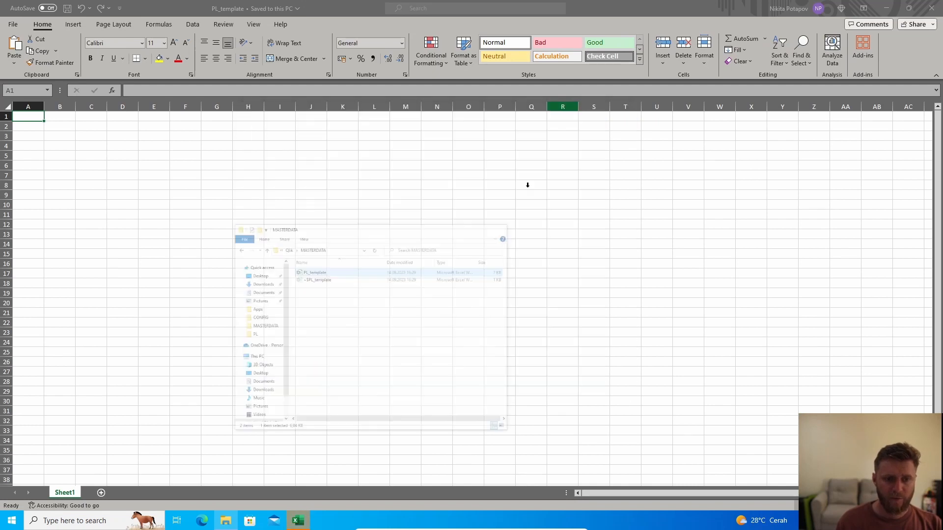
click(230, 135)
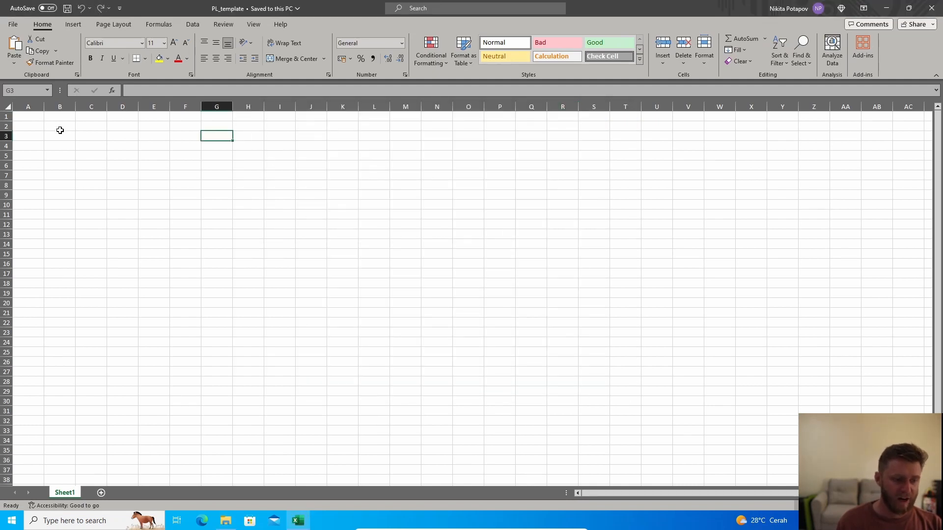
Enter the column header PLRowNO in cell A1.
click(39, 113)
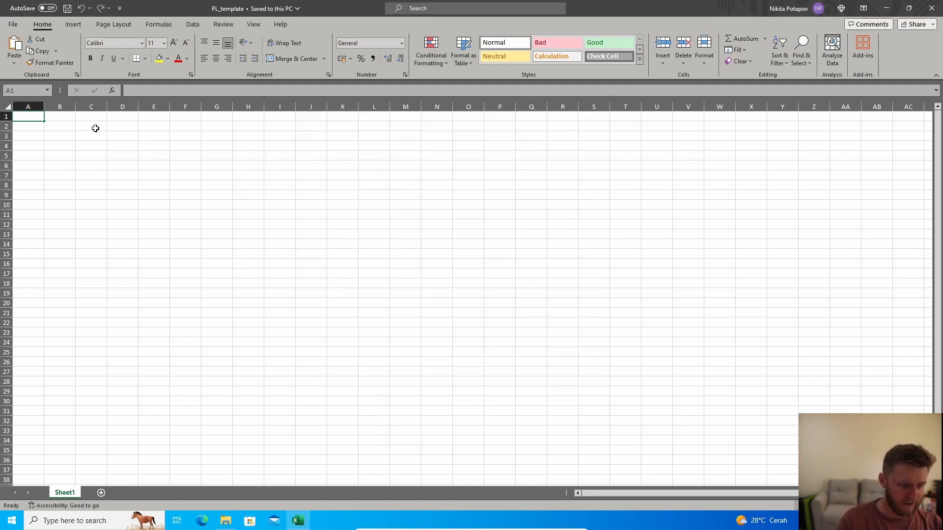
text(PLRo)
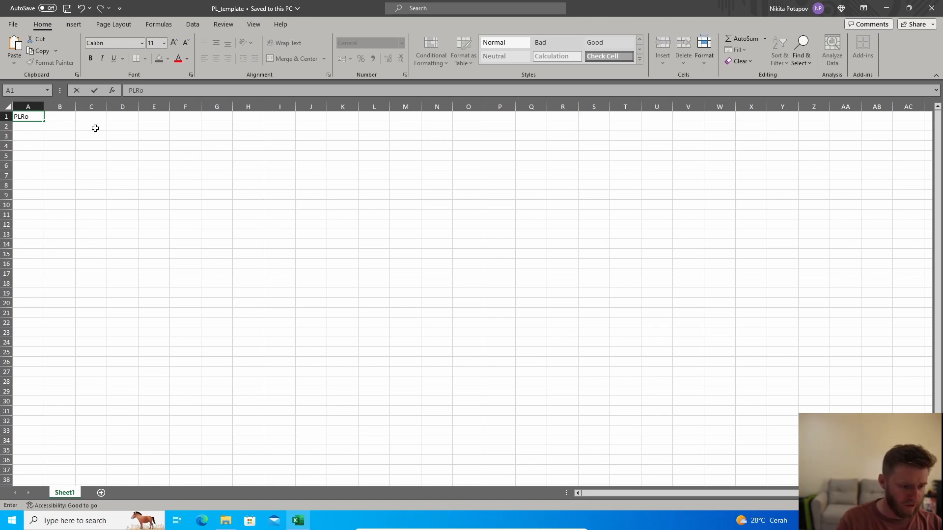
text(wNO)
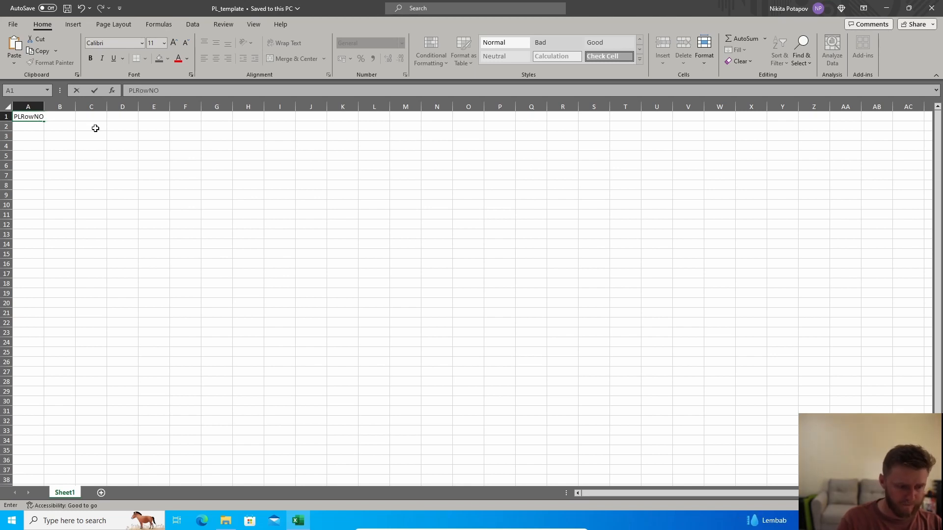
click(158, 133)
Widen column B and enter the header PL_row_1 in cell B1.
drag(76, 107, 117, 107)
scroll(60, 131, up, 6)
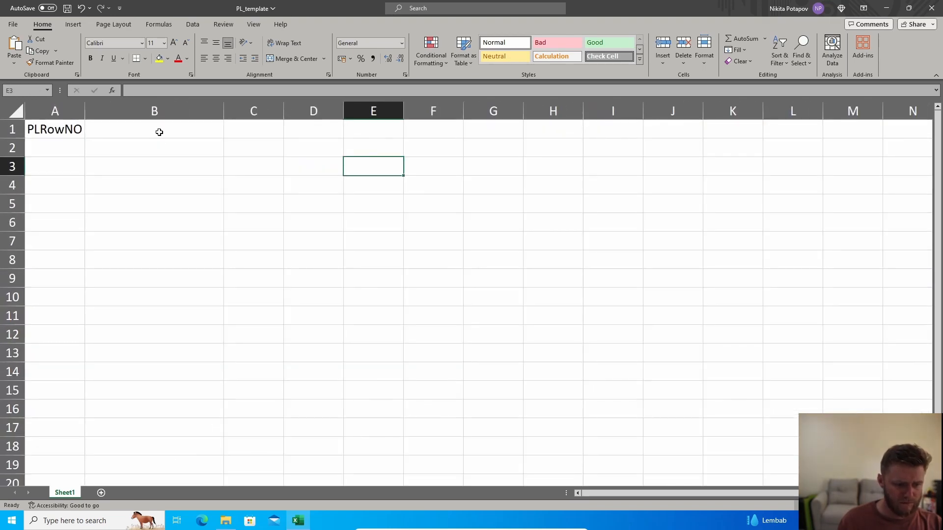
click(155, 128)
text(PL)
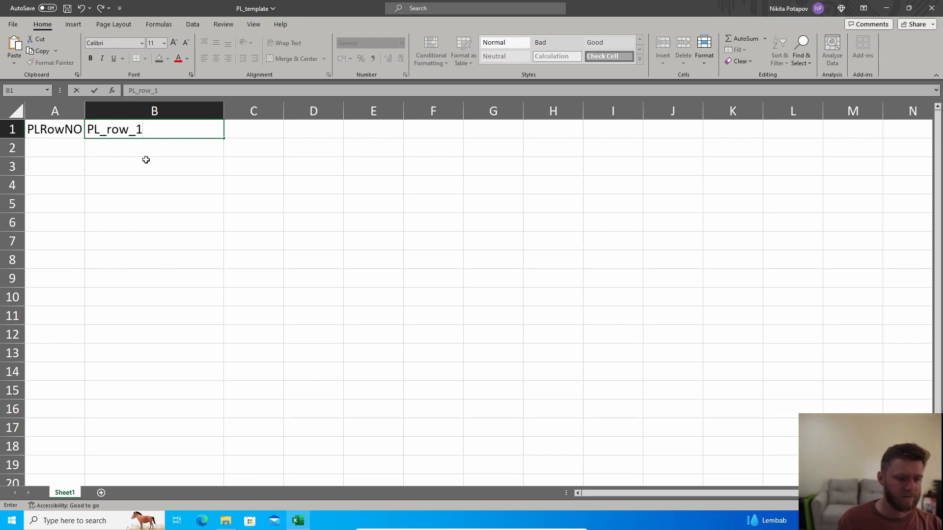
text(_row_1)
key(Return)
Copy the B1 header into C1, widen column C, and change the copied text to PL_row_2.
click(136, 129)
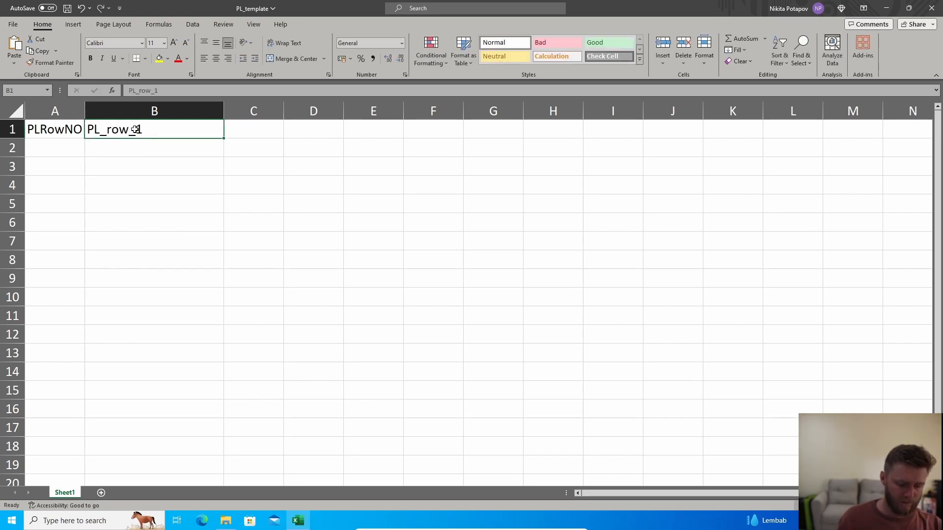
key(ctrl+c)
click(243, 133)
key(ctrl+v)
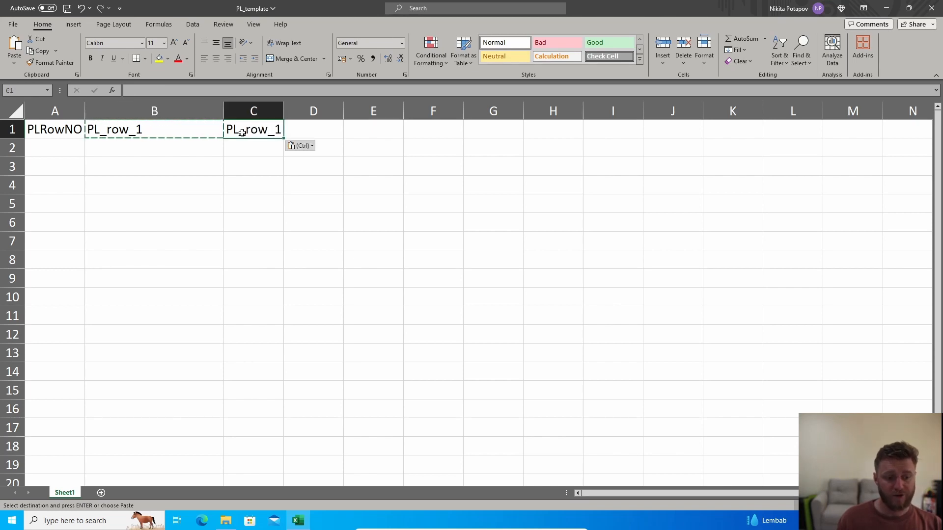
drag(284, 111, 323, 110)
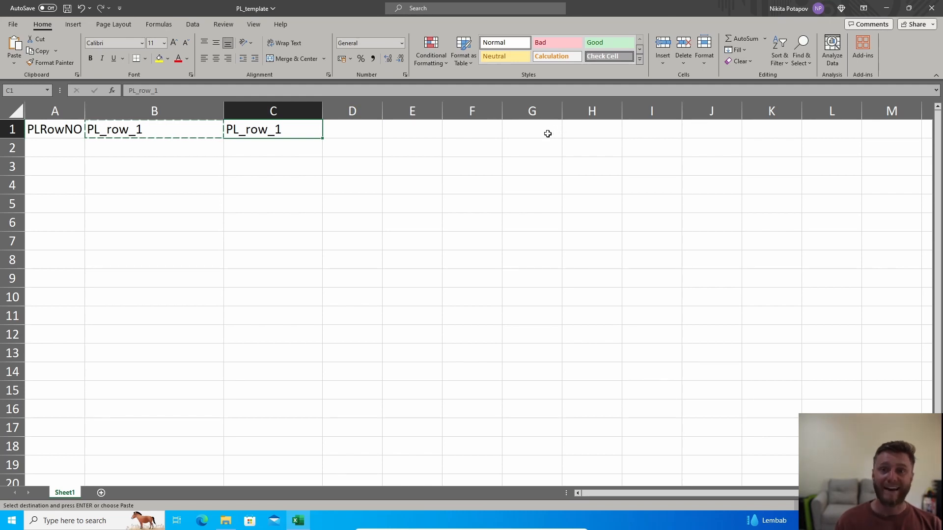
double_click(283, 130)
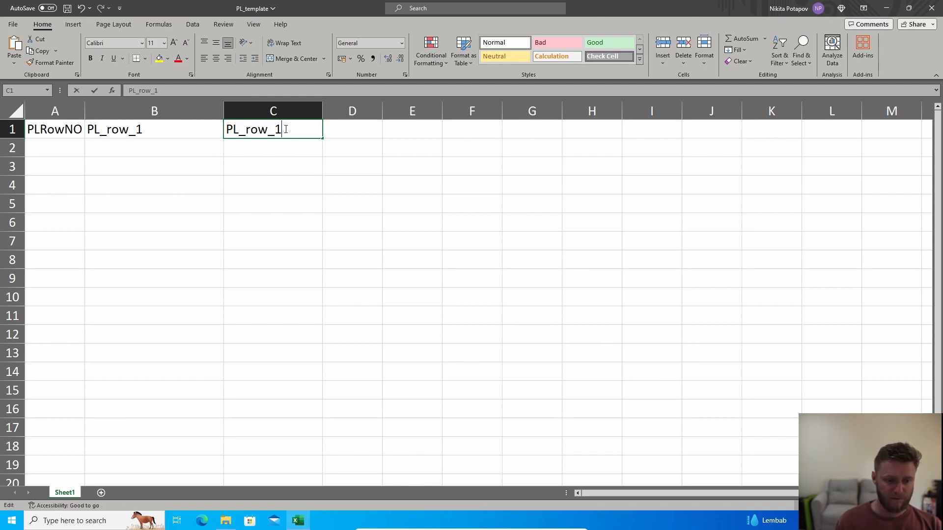
key(BackSpace)
text(2)
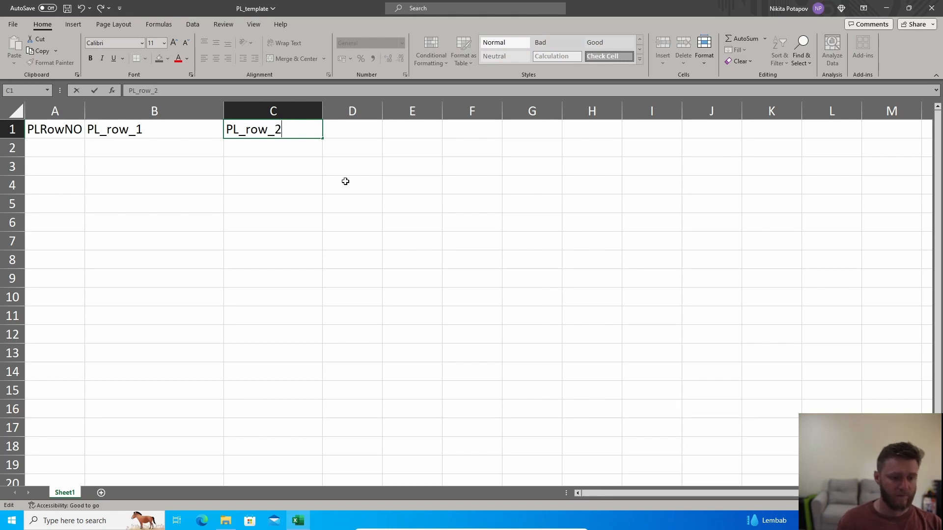
Enter the column header Condition in cell D1.
click(355, 131)
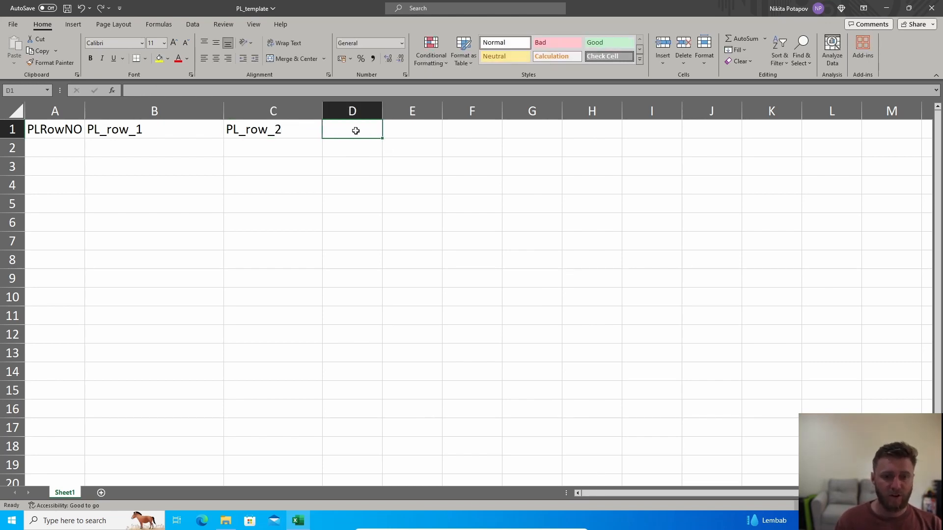
text(C)
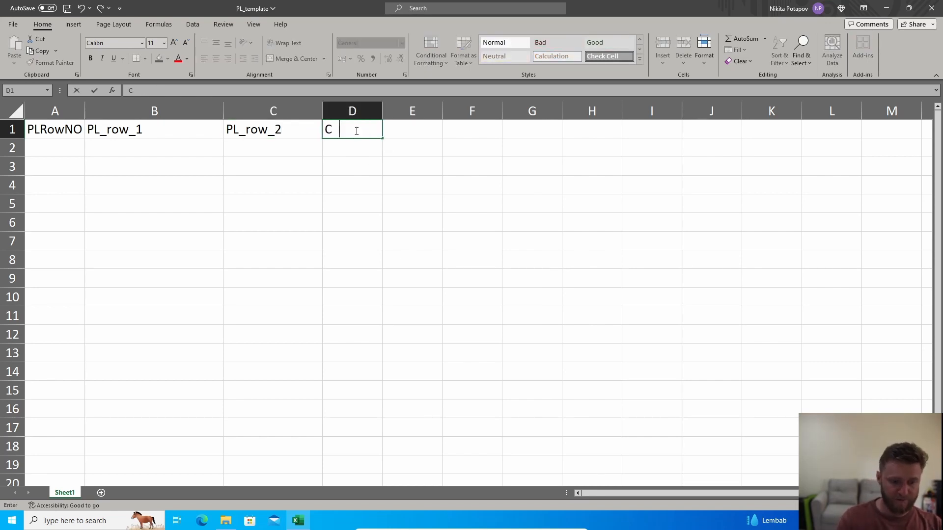
text(ondition)
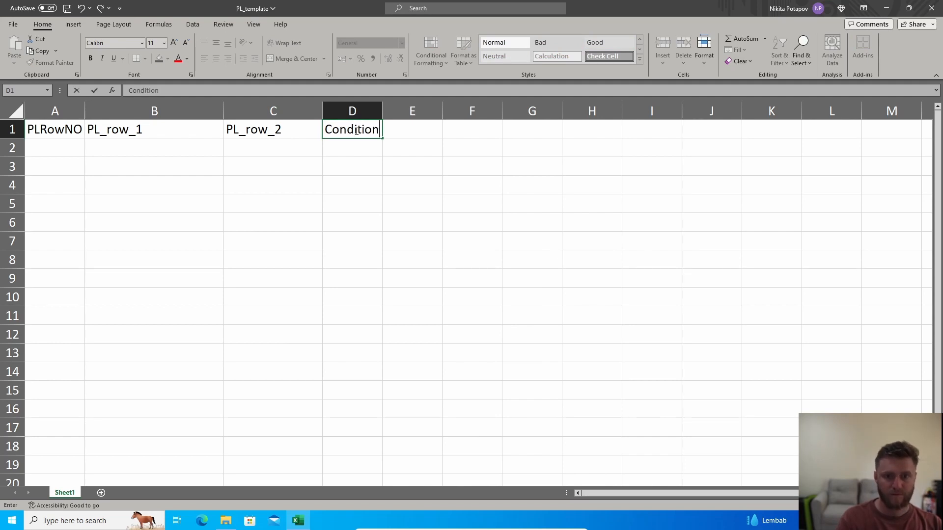
click(414, 180)
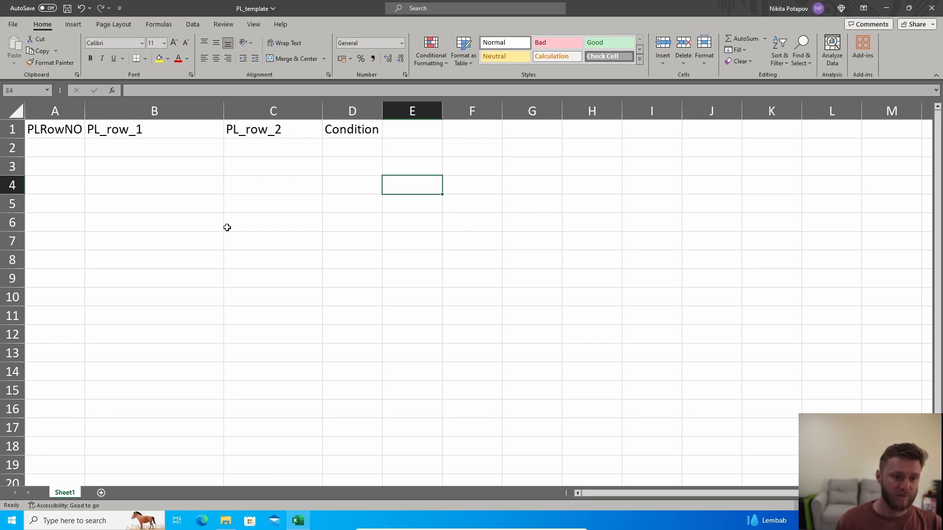
Fill row 2 with 1 under PLRowNO, Gross Sales under PL_row_1 and Trade Sales under PL_row_2.
click(72, 142)
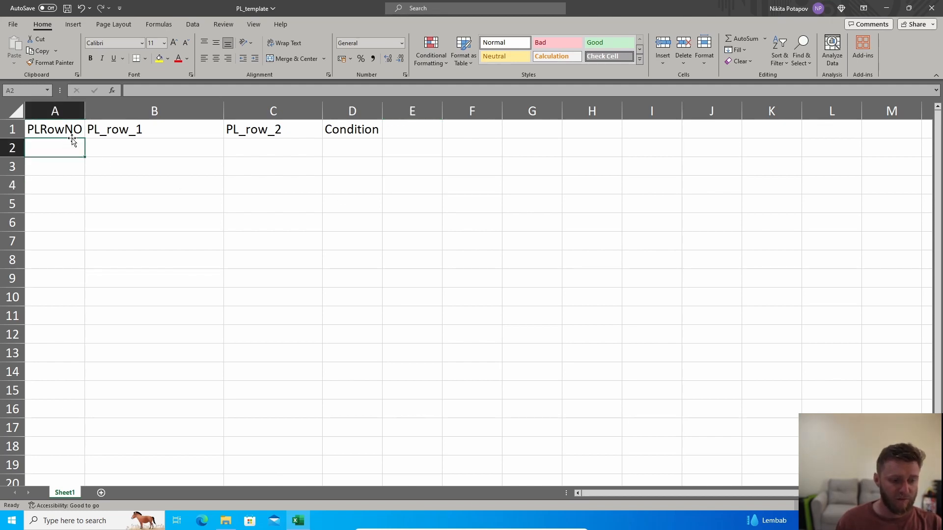
text(1)
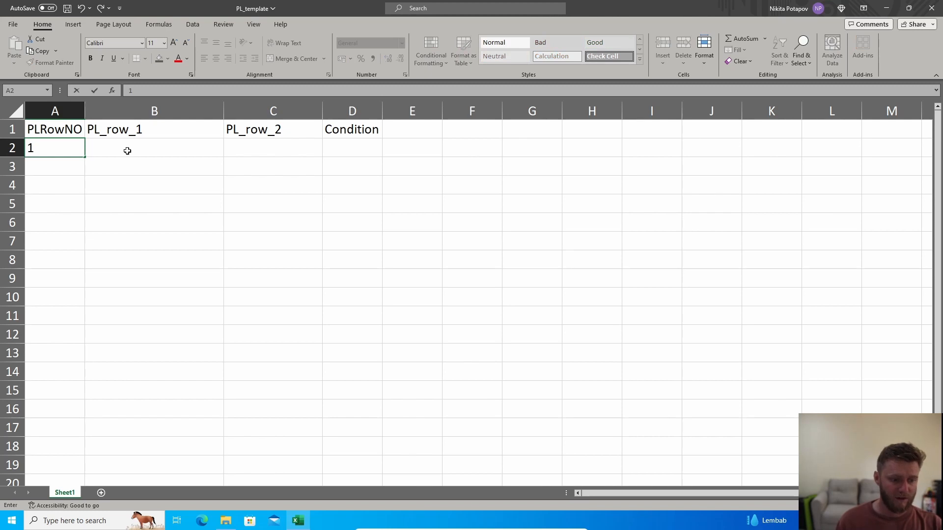
click(137, 149)
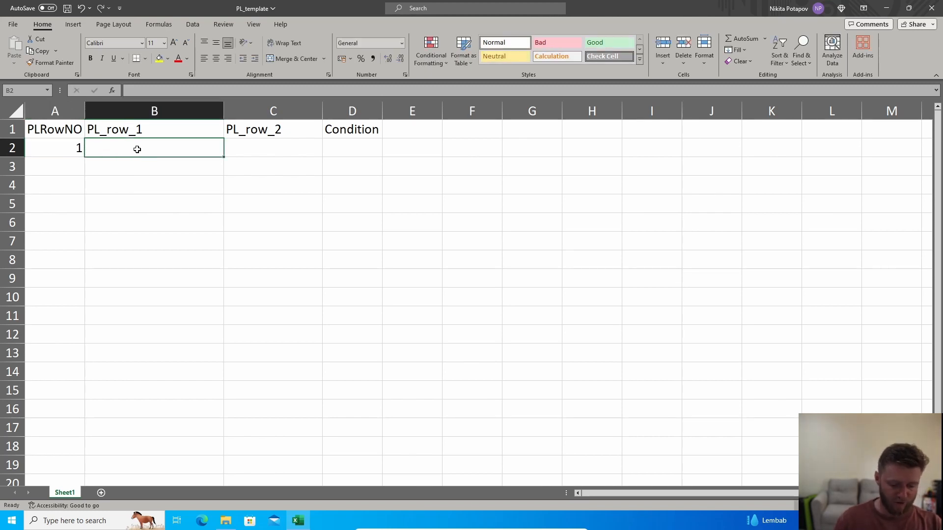
text(Gross Sales)
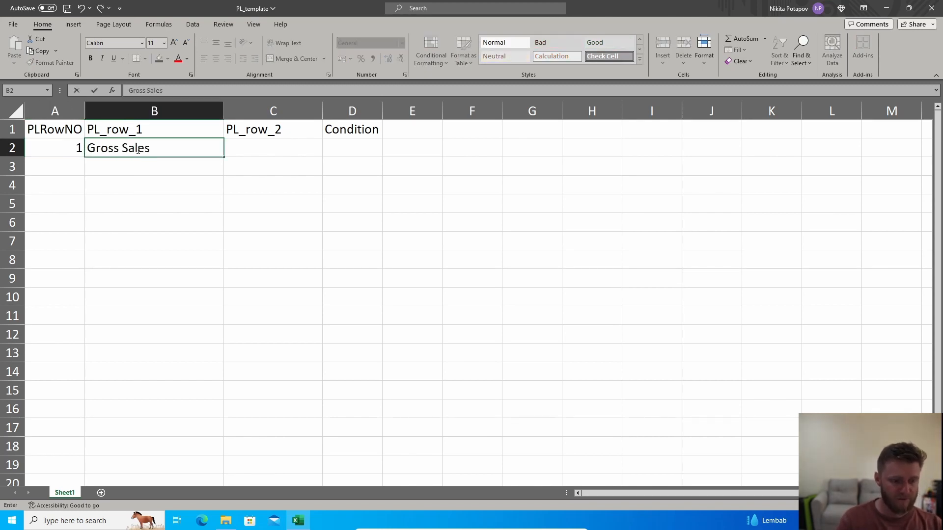
click(240, 142)
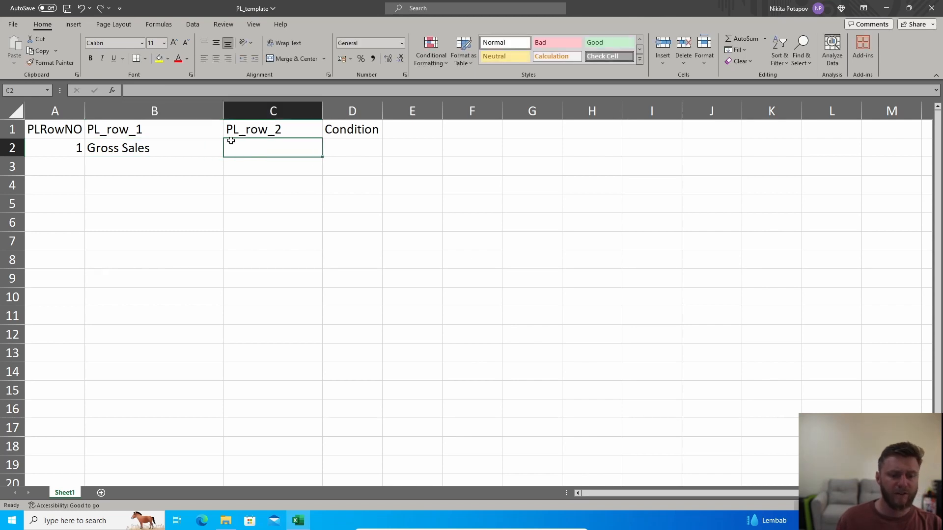
text(Teade)
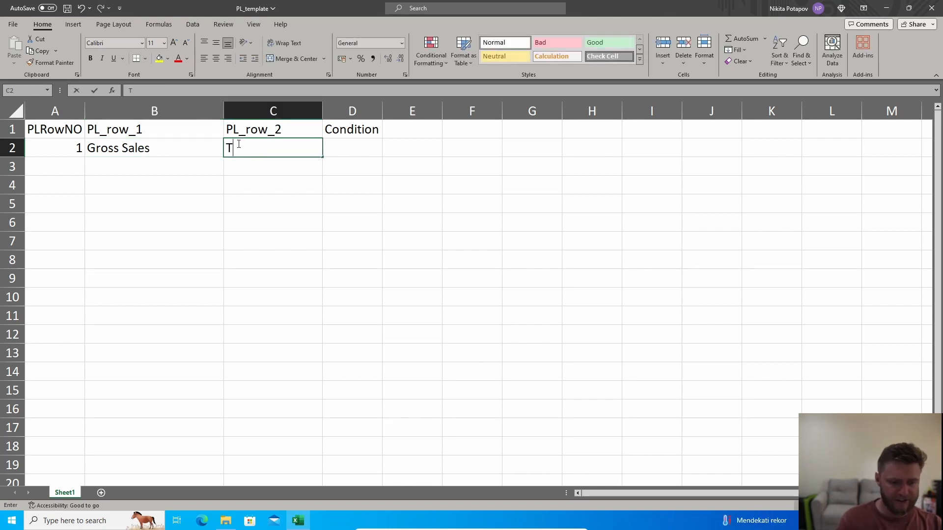
key(BackSpace)
key(BackSpace)
key(BackSpace)
key(BackSpace)
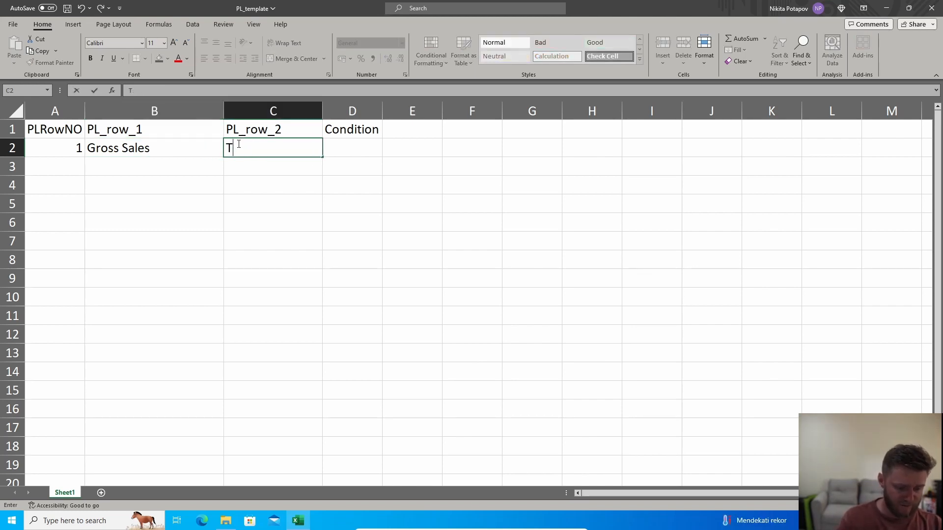
text(rade Sales)
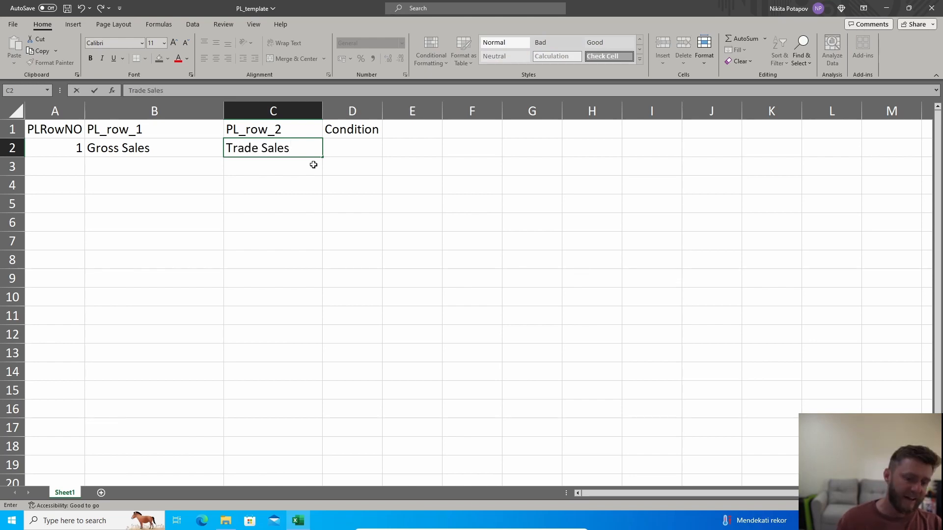
click(431, 219)
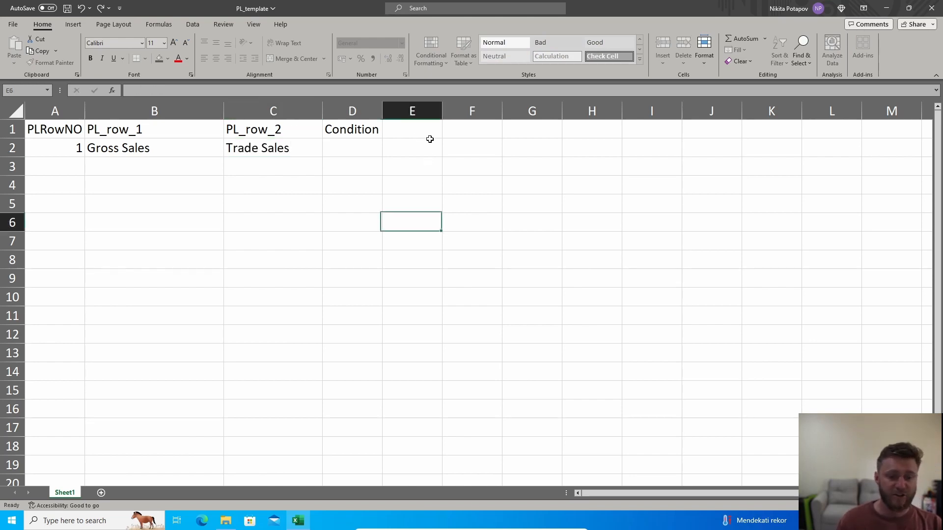
Widen column D and start the Trade Sales condition in cell D2 with $ID_ACCOUNT = ''.
drag(383, 111, 431, 111)
click(374, 144)
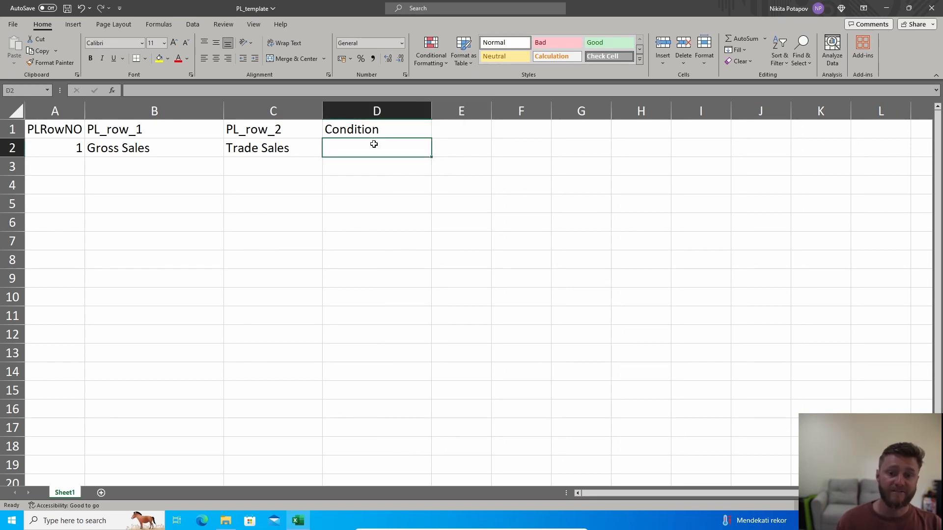
text($)
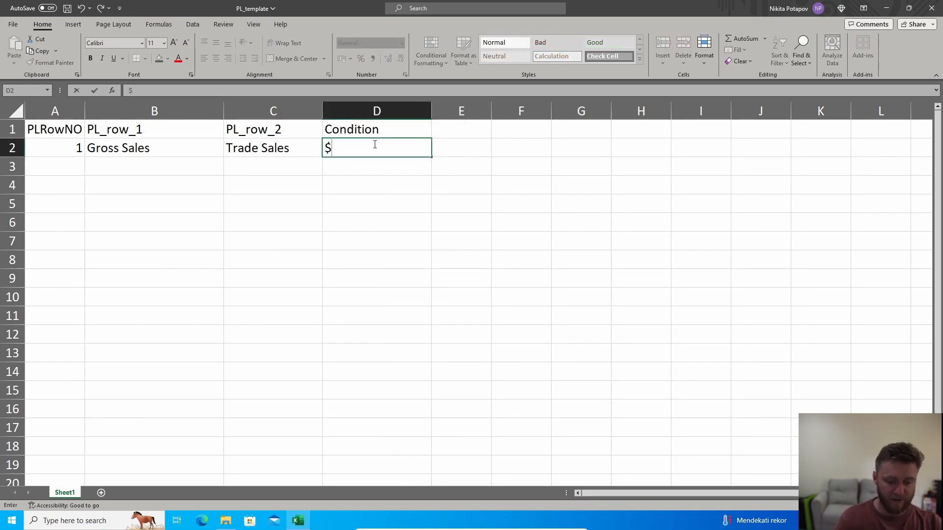
text(ID_ACCO)
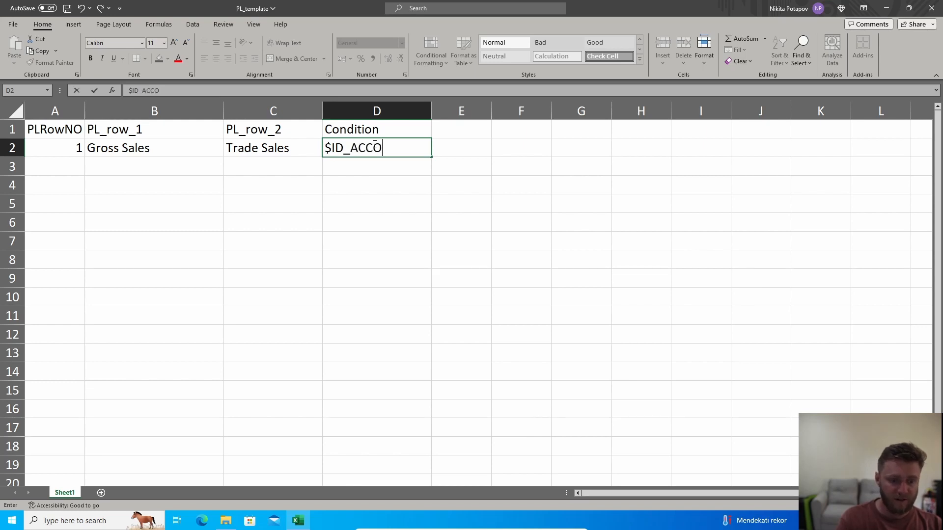
text(UNT )
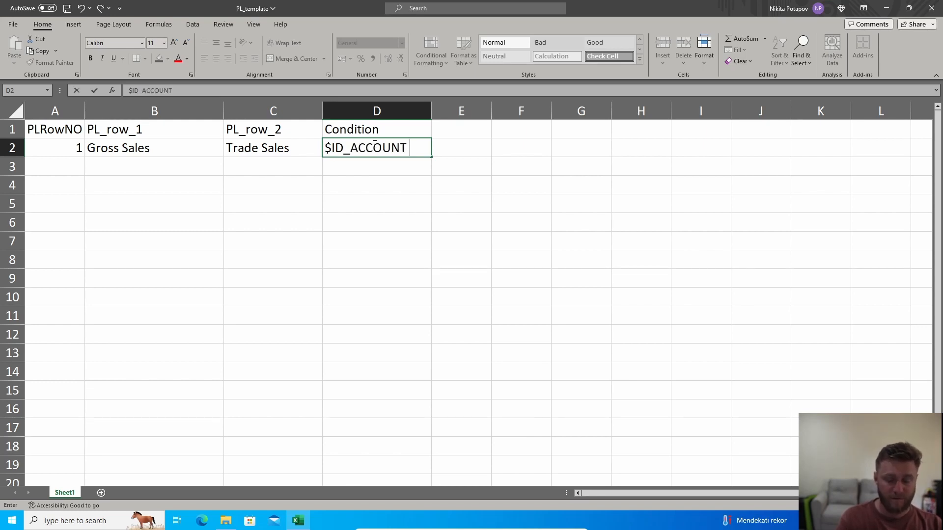
text(= '')
key(Left)
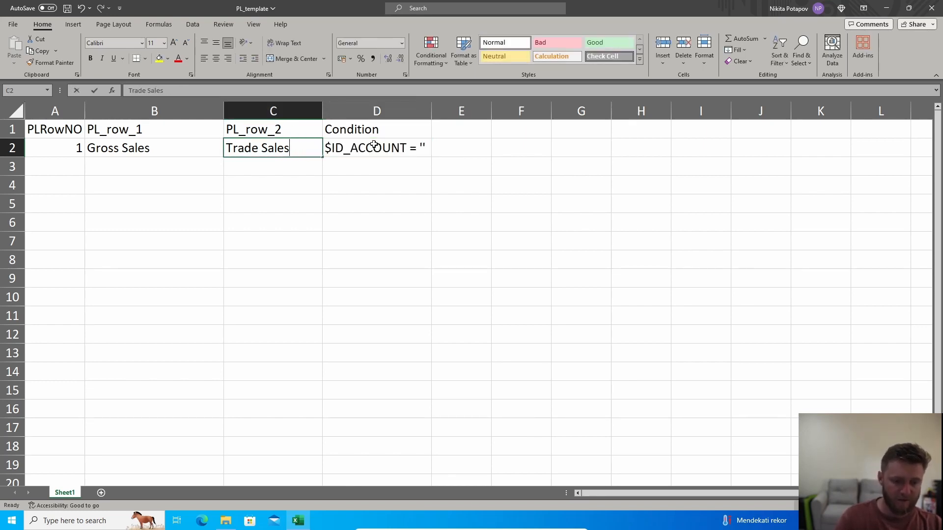
Complete the condition in D2 as $ID_ACCOUNT = '4200' and widen column D further.
text(4)
click(365, 190)
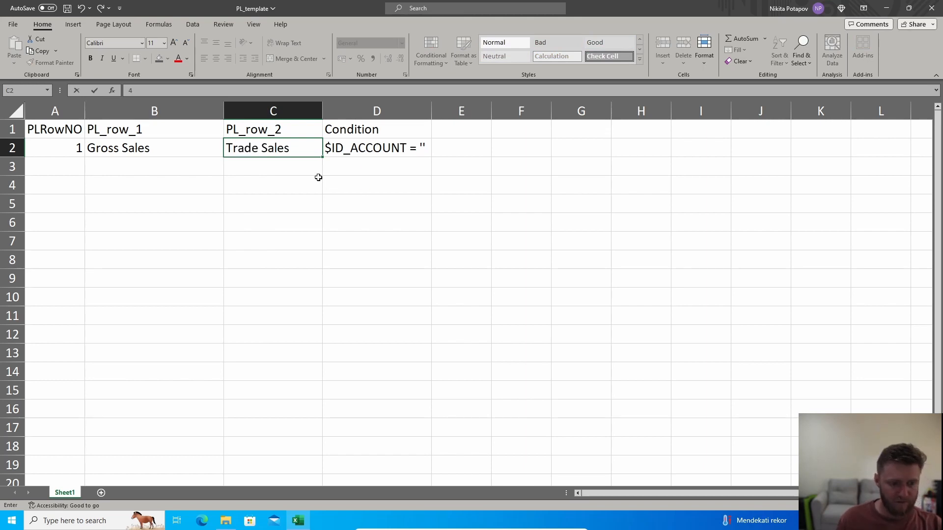
click(404, 154)
click(180, 90)
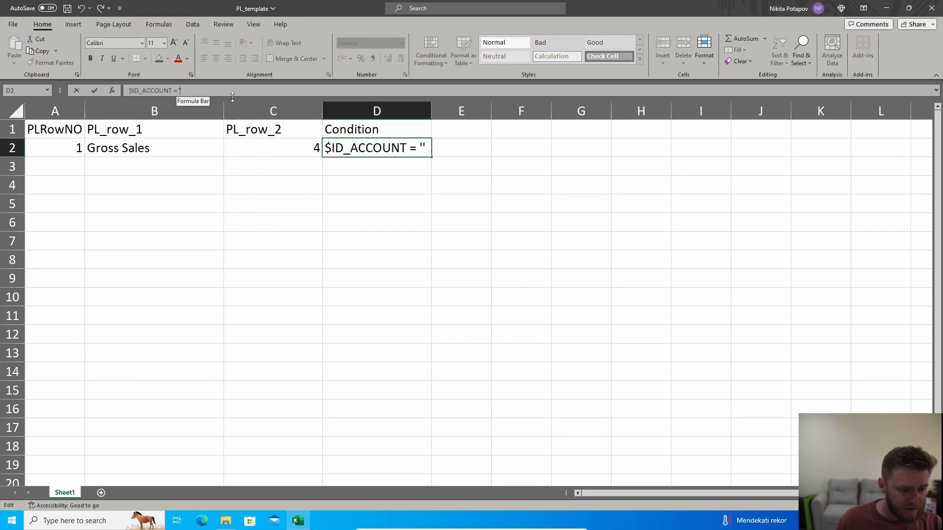
text(42)
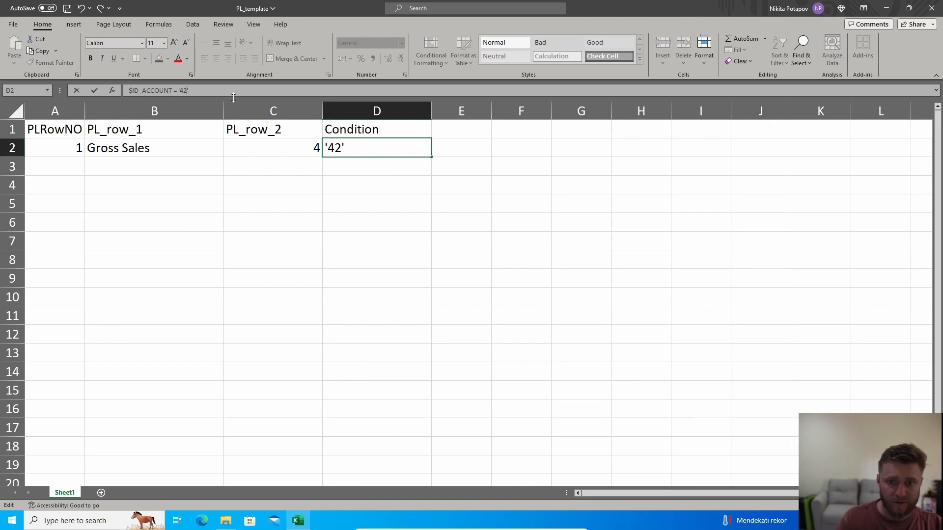
text(00)
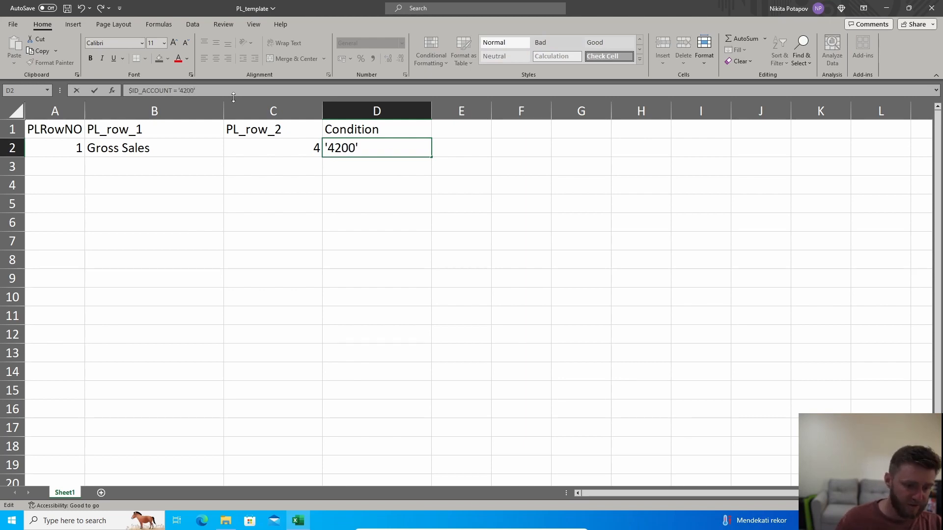
click(295, 224)
drag(432, 110, 507, 111)
Replace the stray 4 in cell C2 with the text Trade sales.
click(342, 177)
click(303, 148)
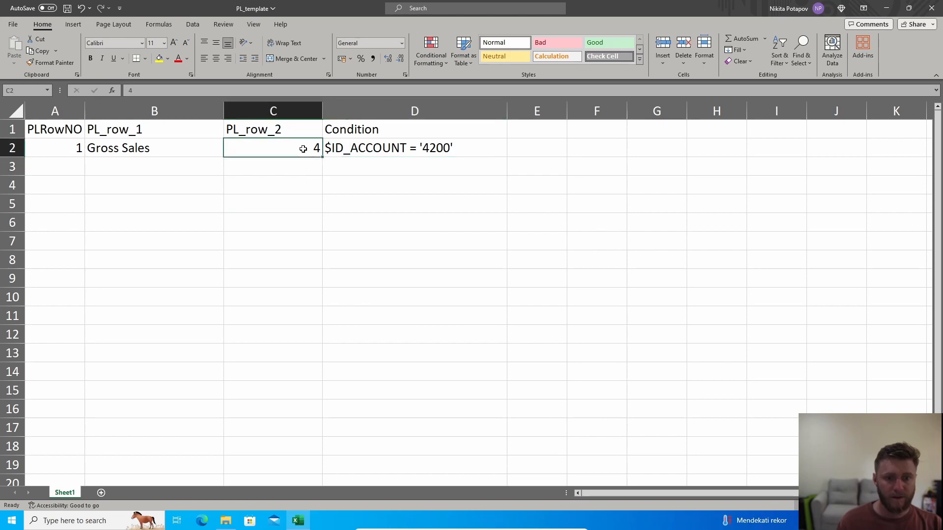
text(Trade)
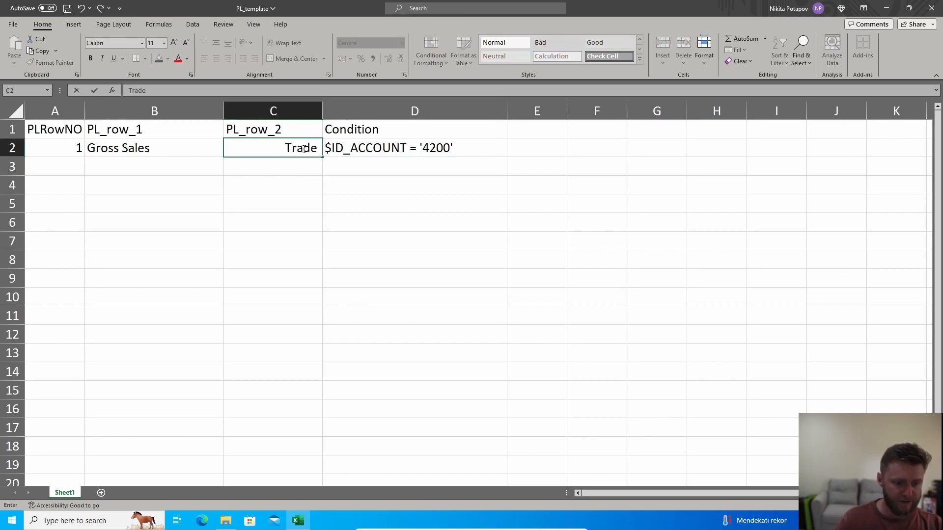
text( sales)
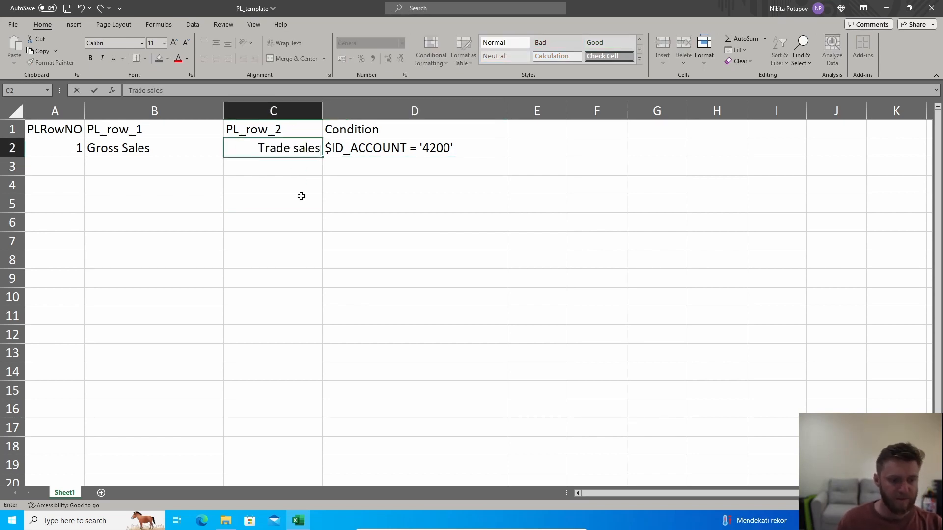
click(202, 180)
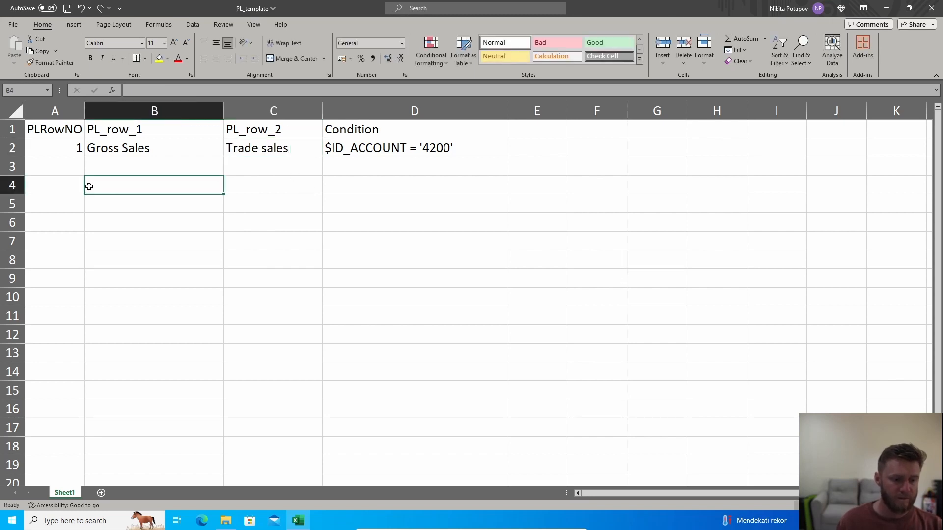
Enter 2 under PLRowNO in row 3 and copy Gross Sales from B2 into B3.
click(68, 163)
text(2)
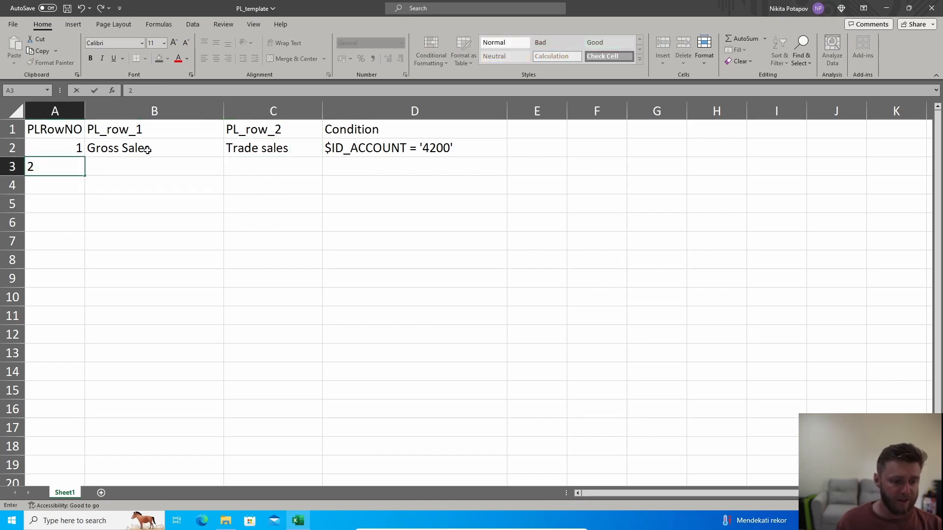
click(147, 150)
key(ctrl+c)
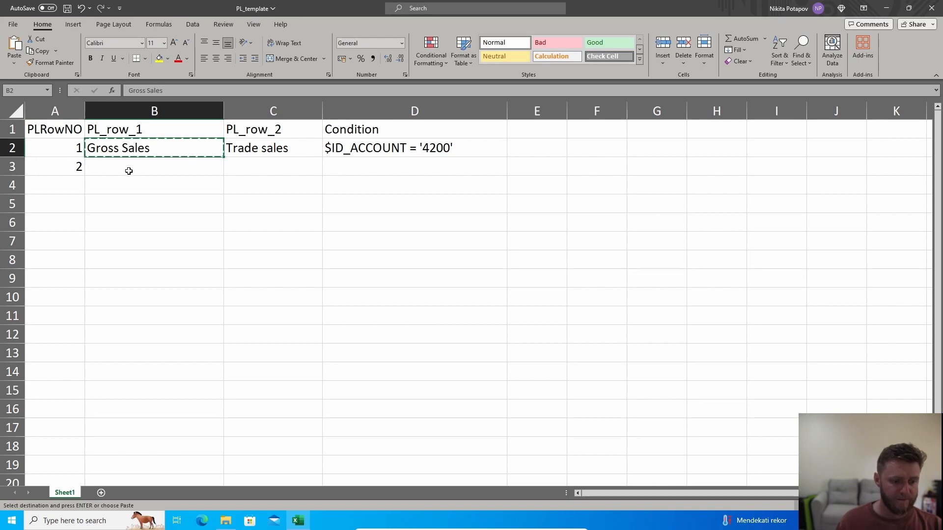
click(132, 169)
key(ctrl+v)
Enter Intercompany Sales under PL_row_2 in cell C3 and widen column C to fit the text.
click(257, 165)
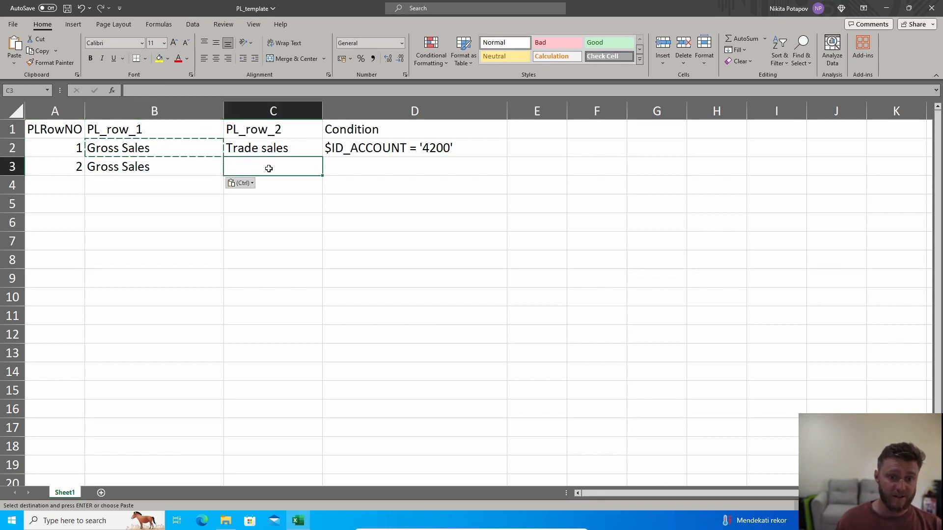
key(Escape)
text(Inte)
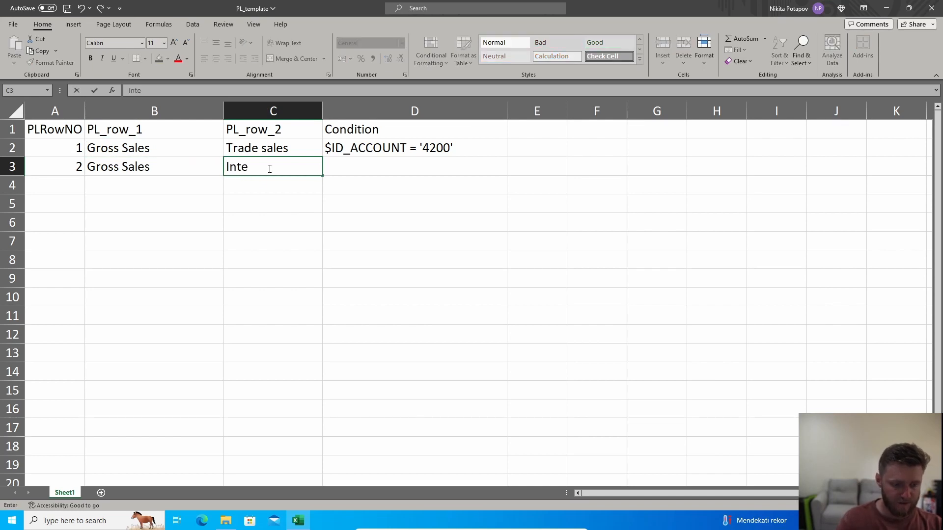
text(rcompan)
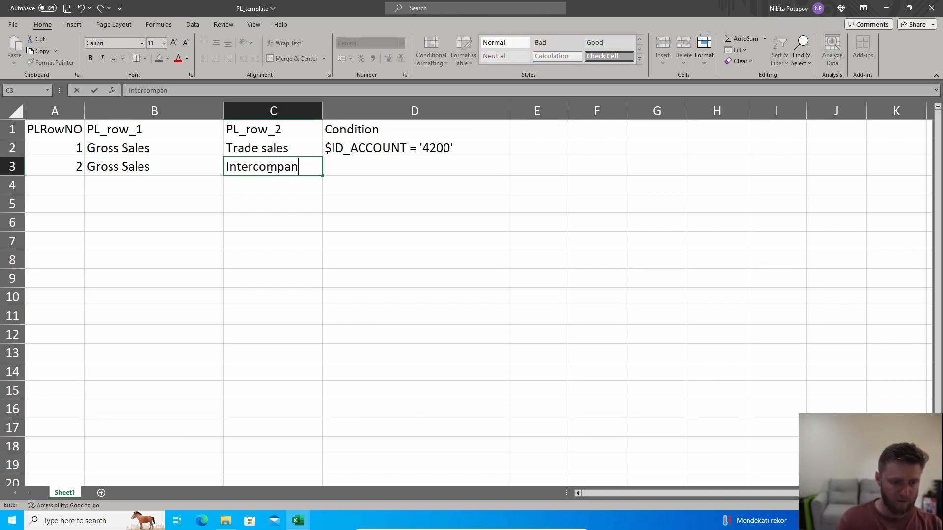
text(y Saels)
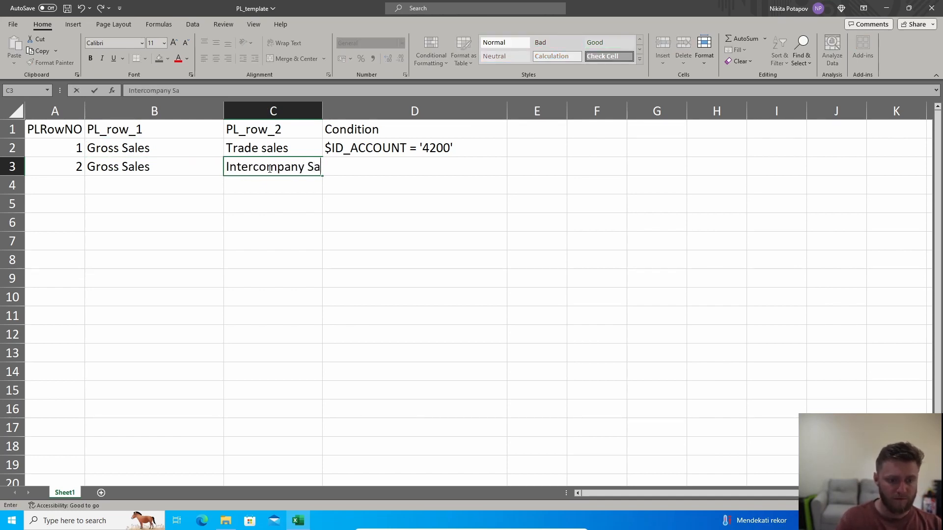
key(BackSpace)
key(BackSpace)
key(BackSpace)
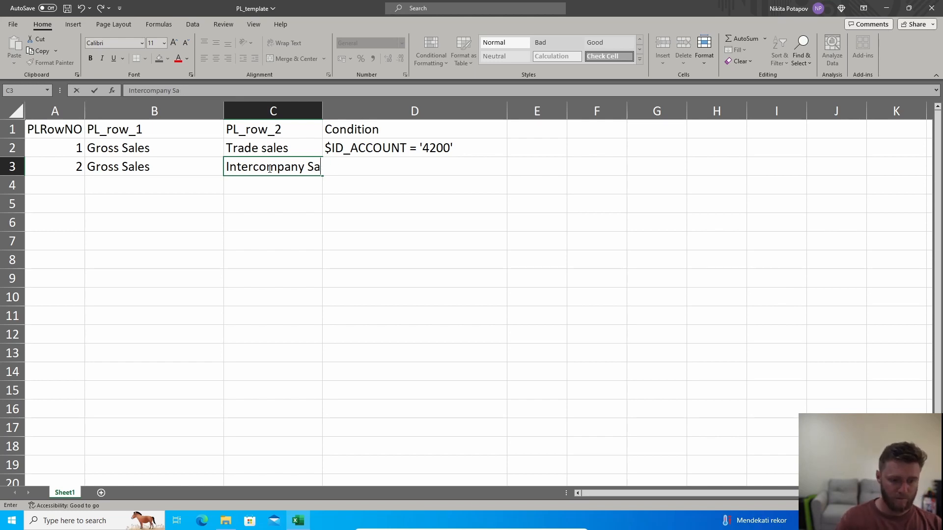
text(les)
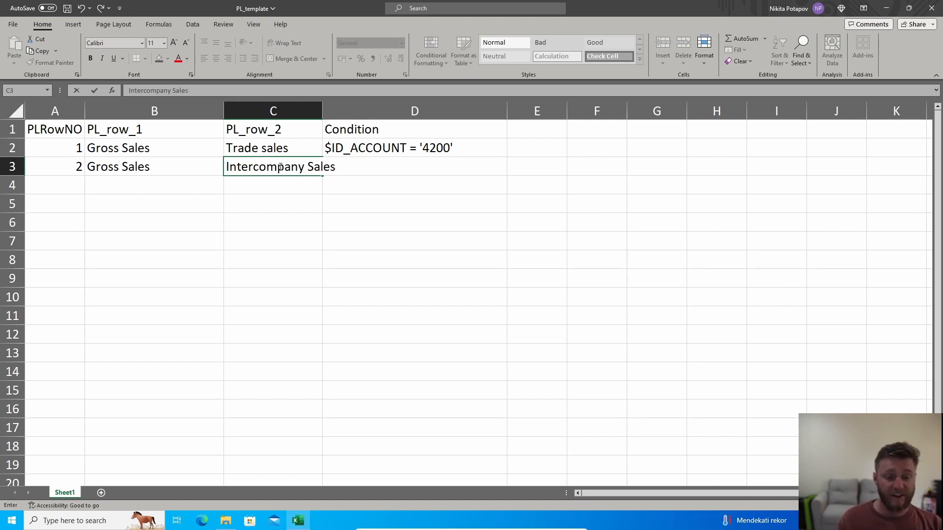
click(379, 202)
drag(334, 113, 344, 113)
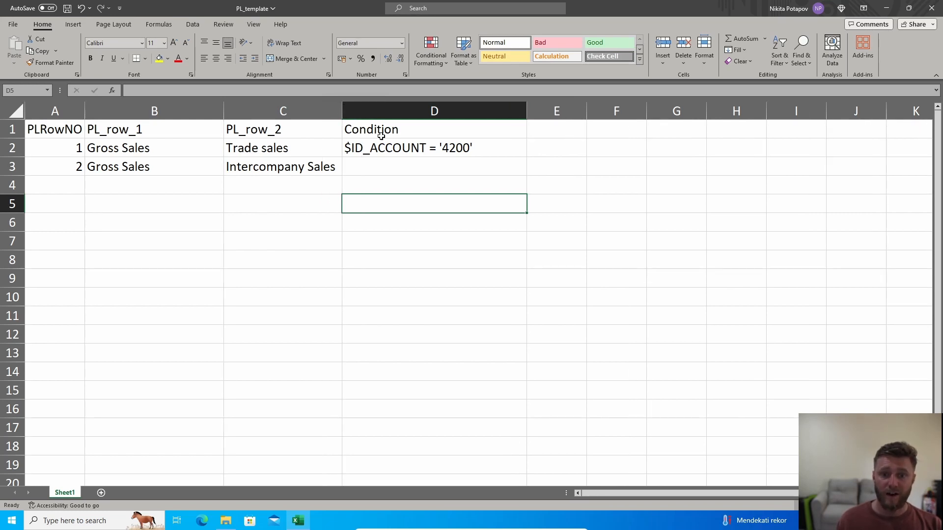
Enter the condition $ID_ACCOUNTCODEALTERNATE = '' for Intercompany Sales in cell D3.
click(378, 169)
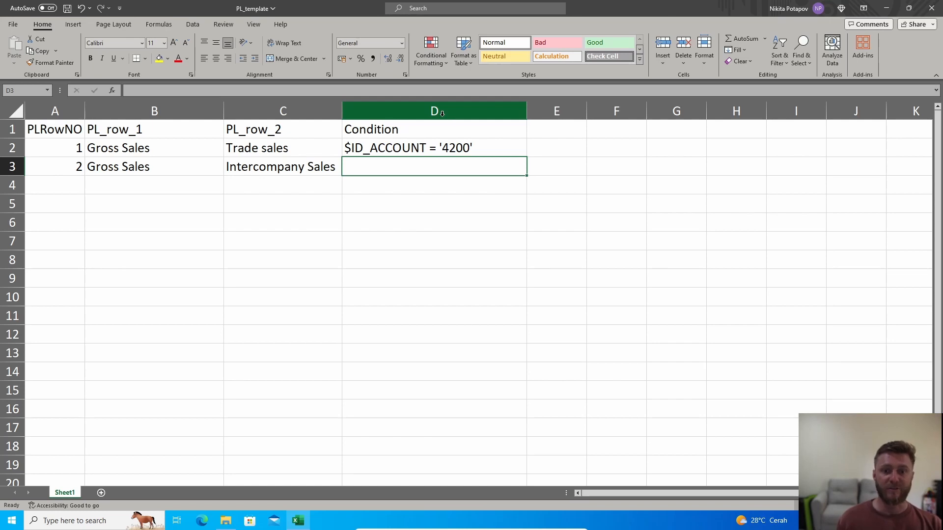
double_click(408, 164)
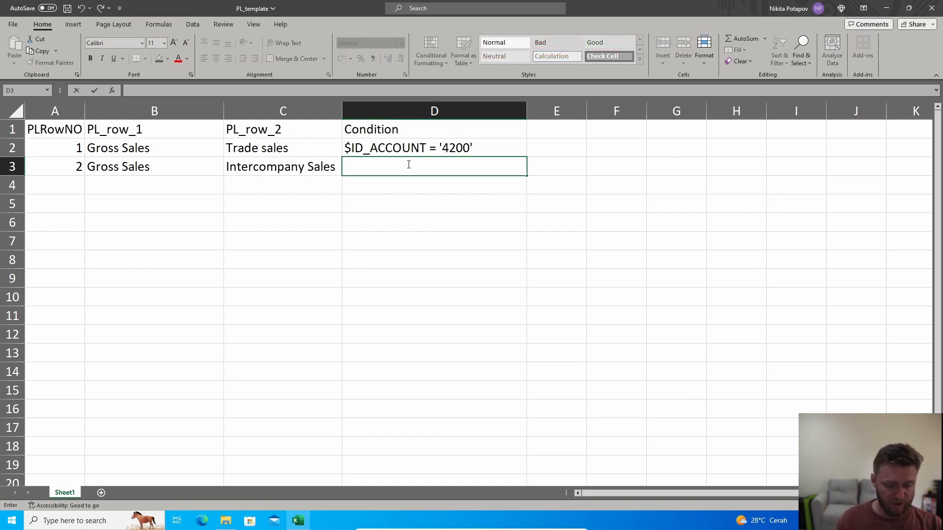
text($ID)
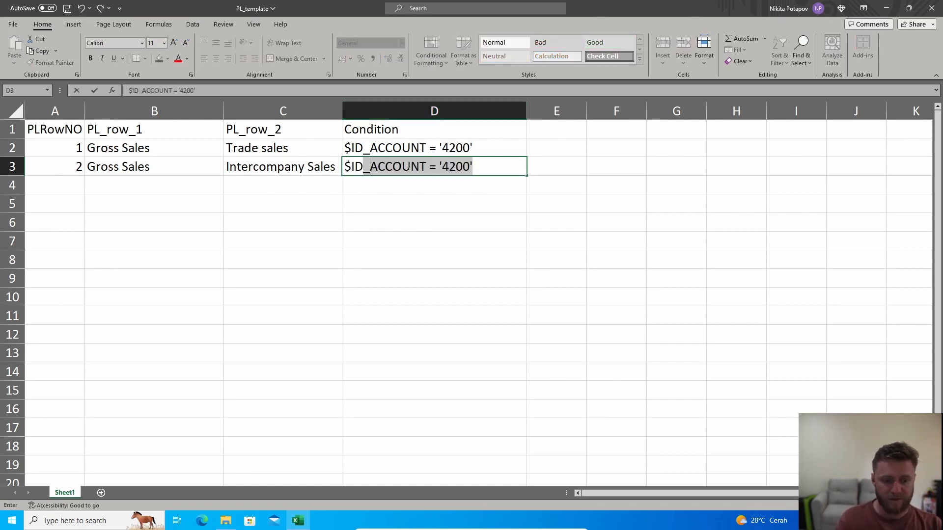
text(_ACCOINT)
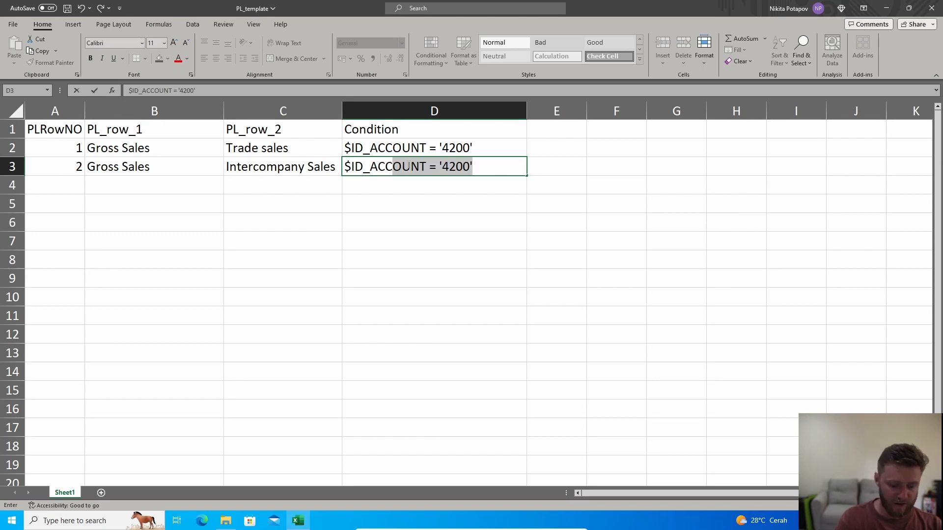
key(BackSpace)
key(BackSpace)
key(BackSpace)
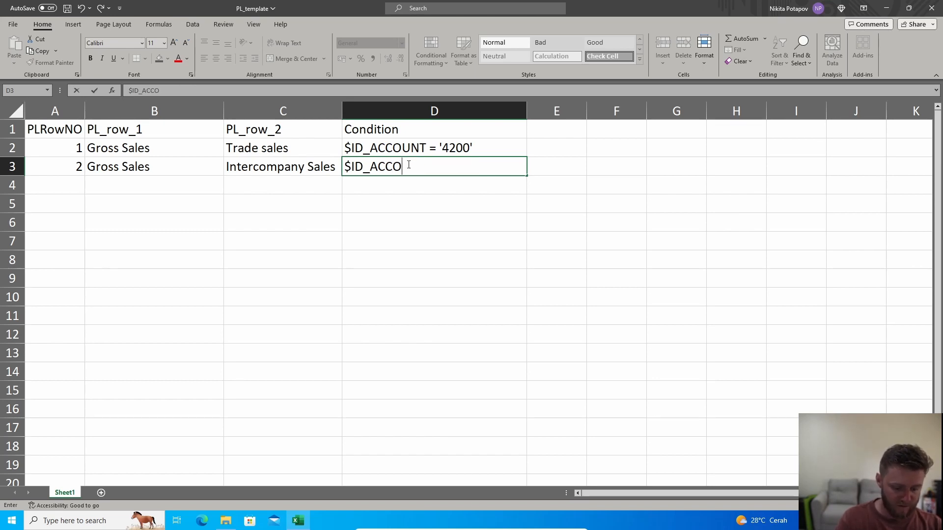
text(UNTCODE)
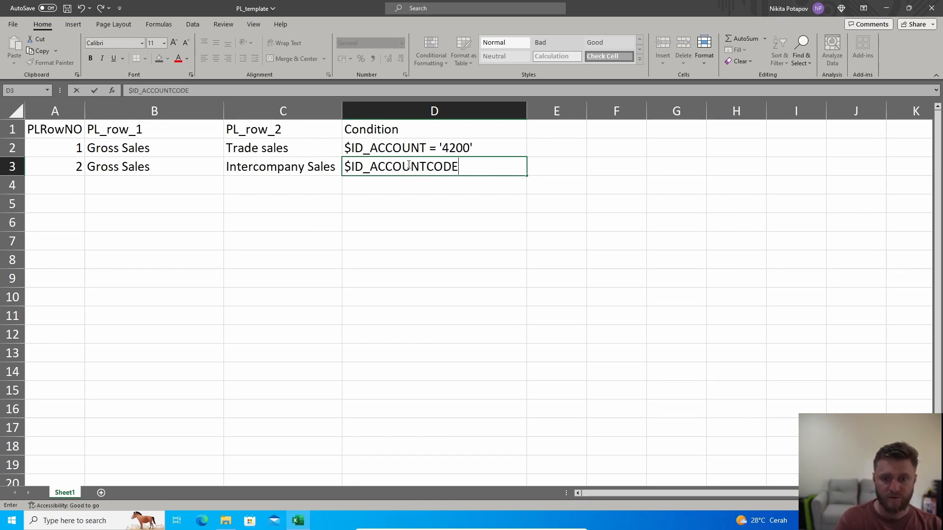
text(ALTERNATE = ')
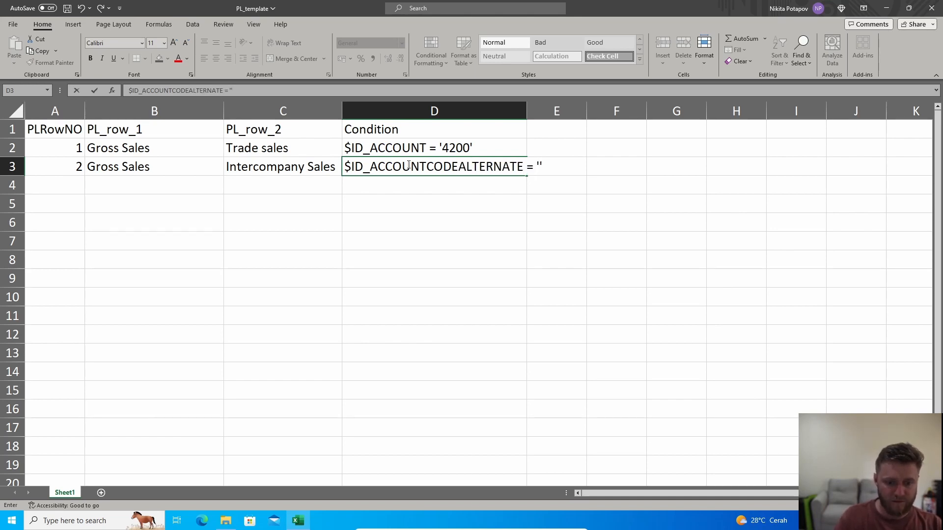
key(Left)
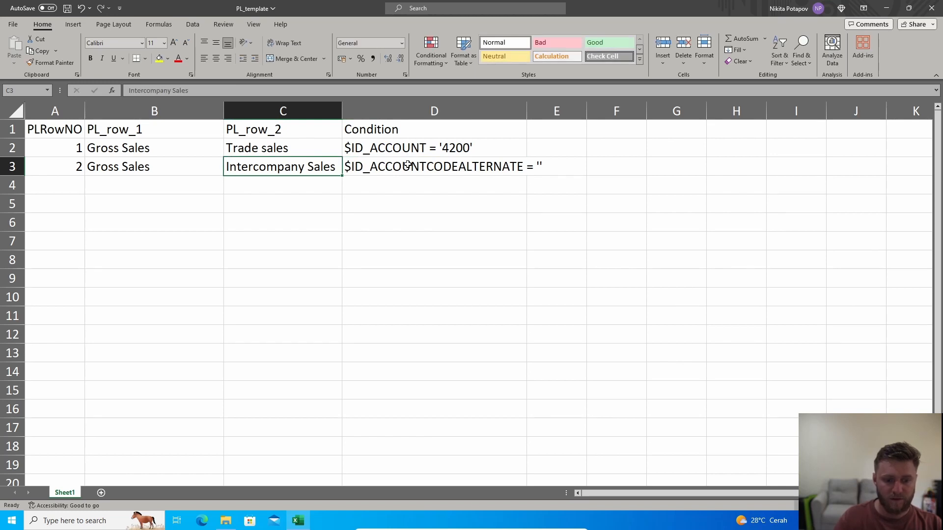
Insert 4500 between the quotes of the condition in cell D3.
click(408, 165)
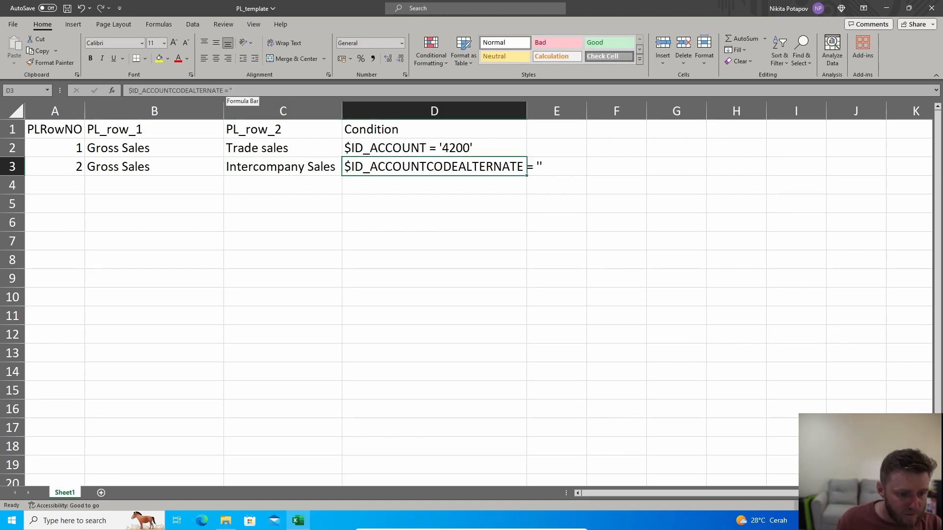
key(F2)
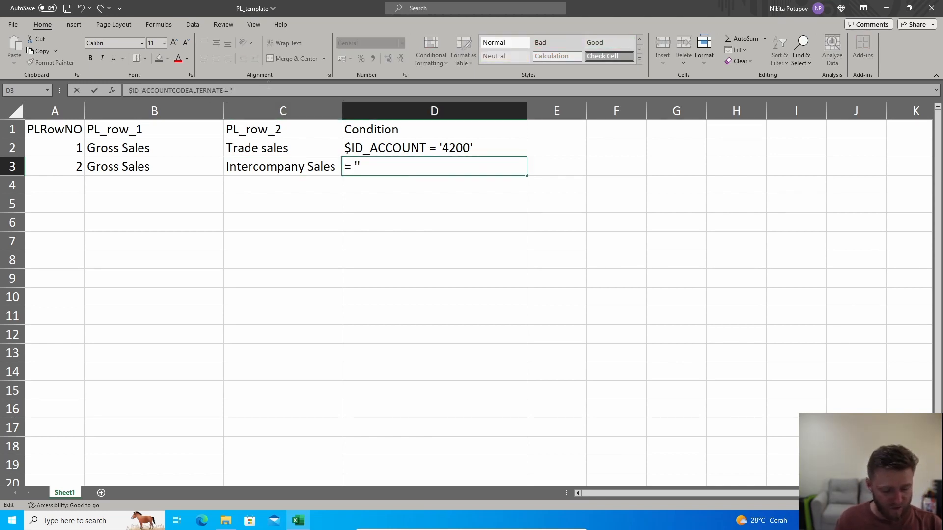
text(45)
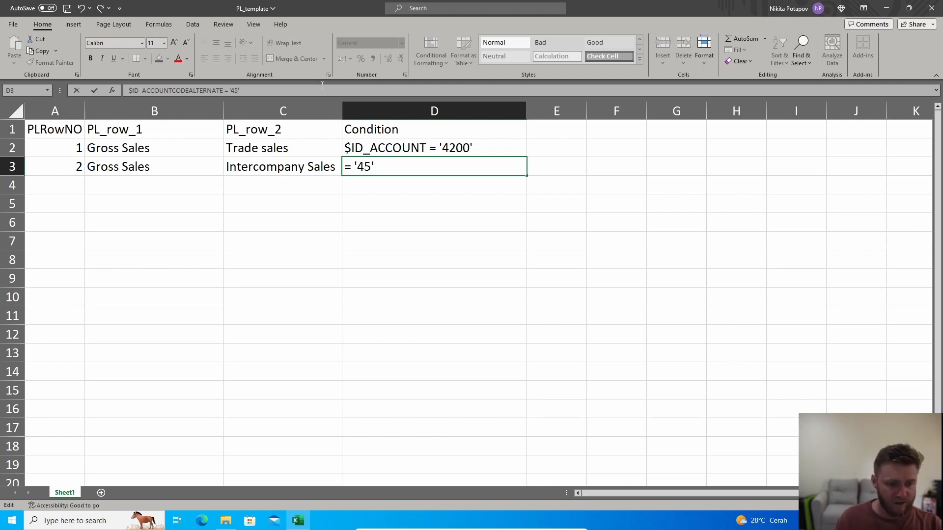
text(00)
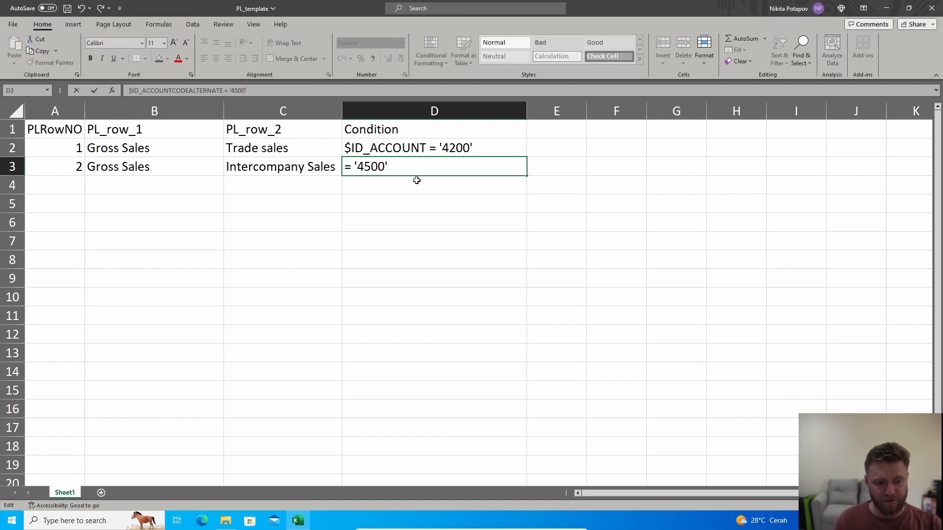
click(495, 244)
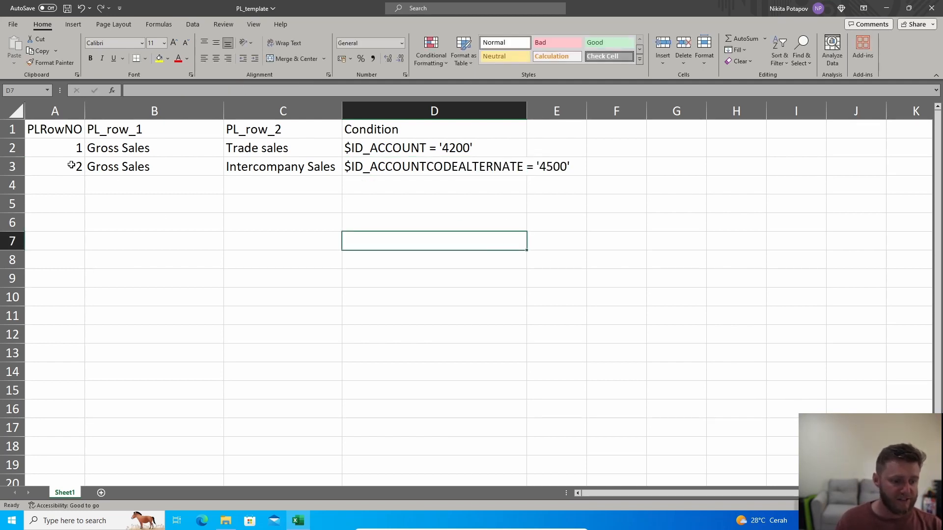
Enter 3 under PLRowNO in cell A4 and Discounts under PL_row_1 in cell B4.
click(76, 181)
text(3)
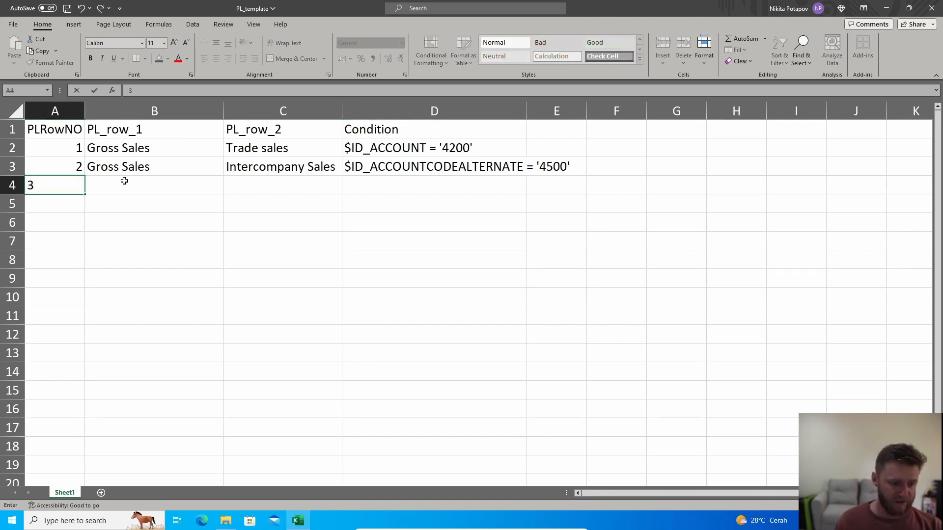
click(161, 186)
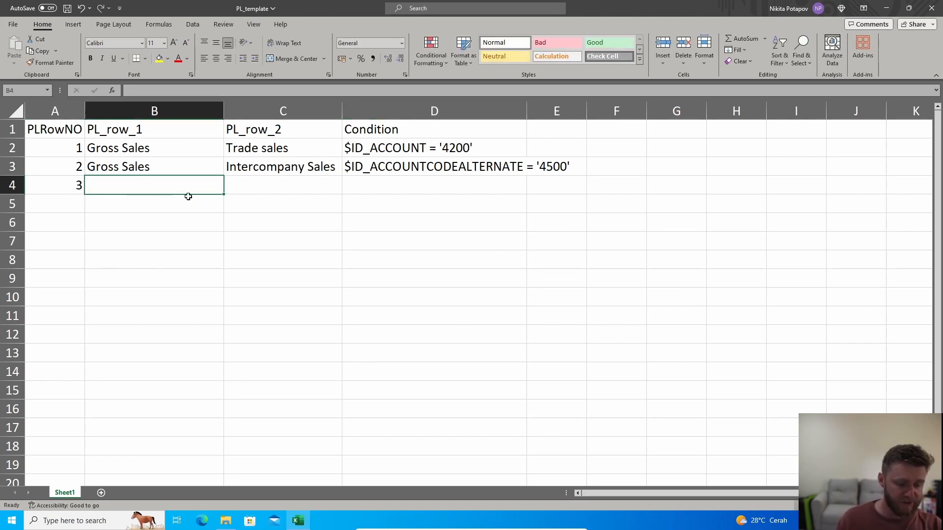
text(Discounts)
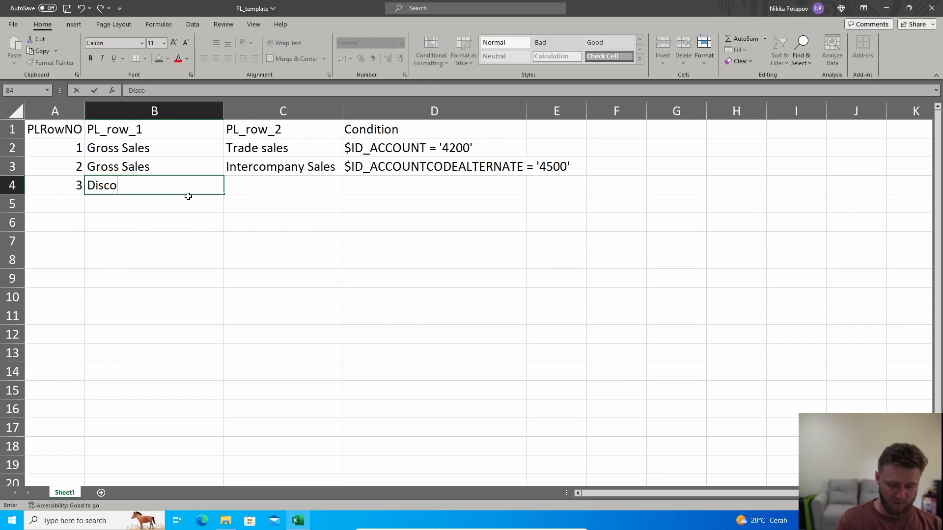
Copy Discounts from cell B4 into cell C4 under PL_row_2.
click(180, 159)
click(158, 181)
key(ctrl+c)
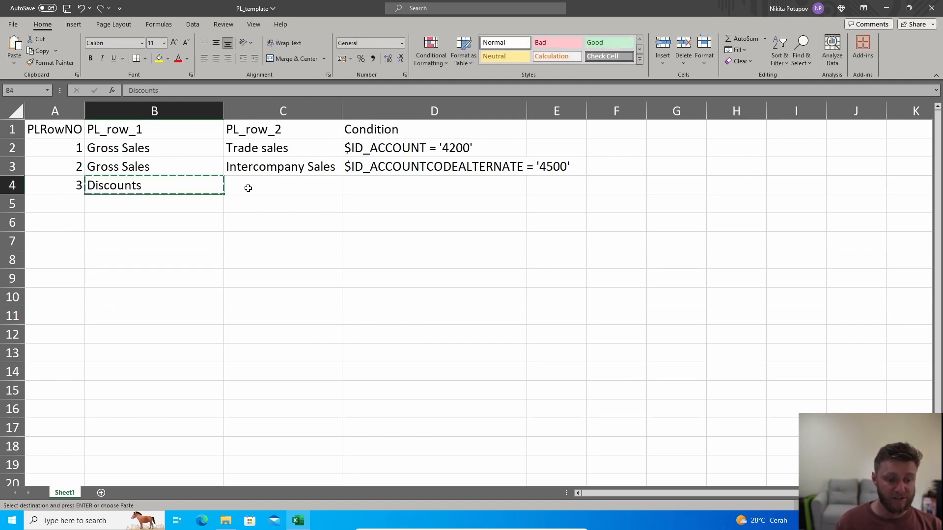
click(246, 186)
key(ctrl+v)
click(387, 218)
Copy the Intercompany Sales condition from cell D3 into cell D4 for the Discounts row.
click(411, 163)
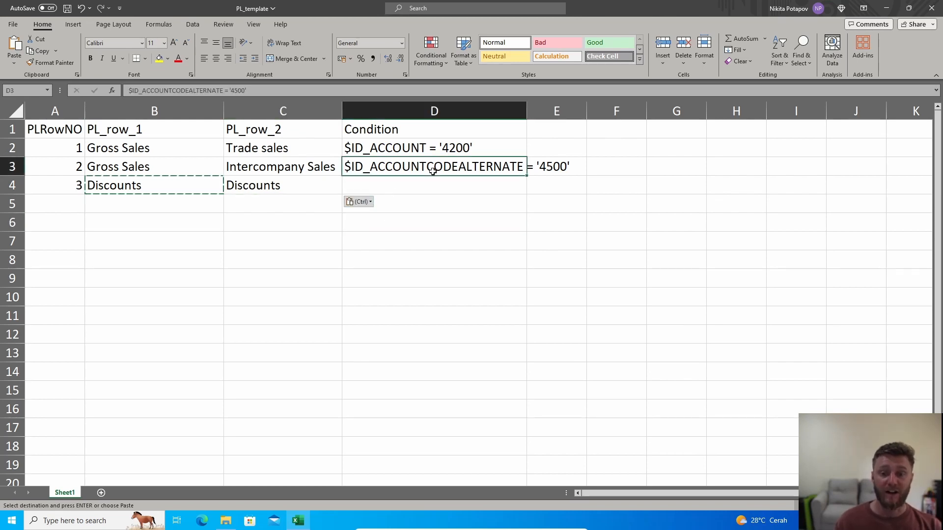
key(ctrl+c)
click(400, 185)
key(ctrl+v)
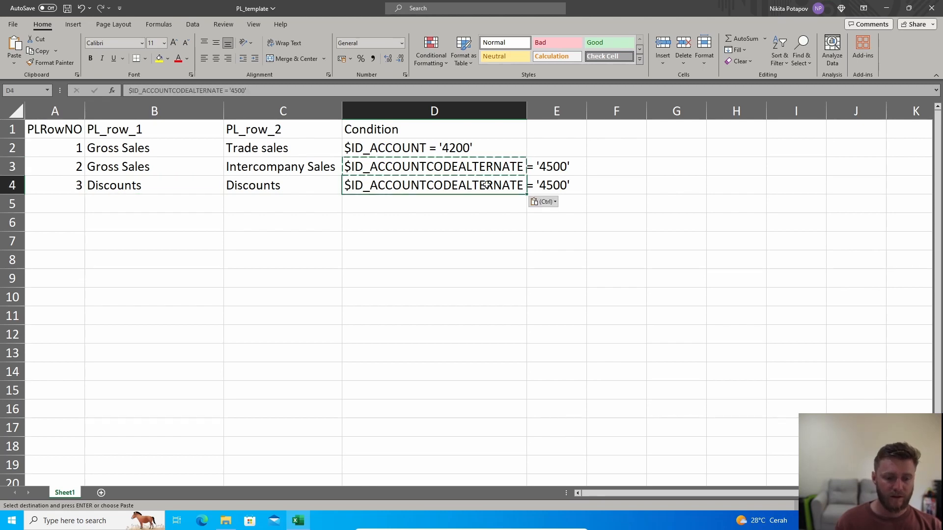
click(397, 274)
Change the account code in the Discounts condition in cell D4 to 4140.
click(436, 189)
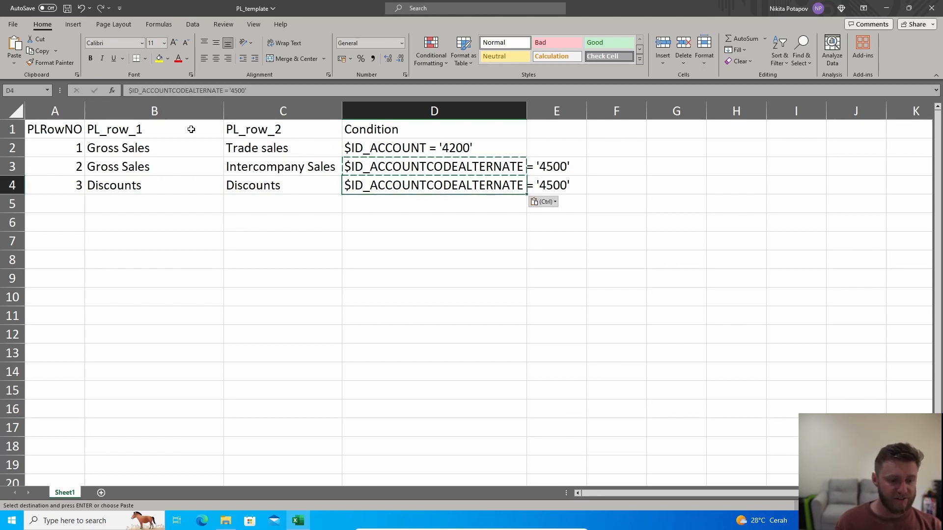
click(275, 91)
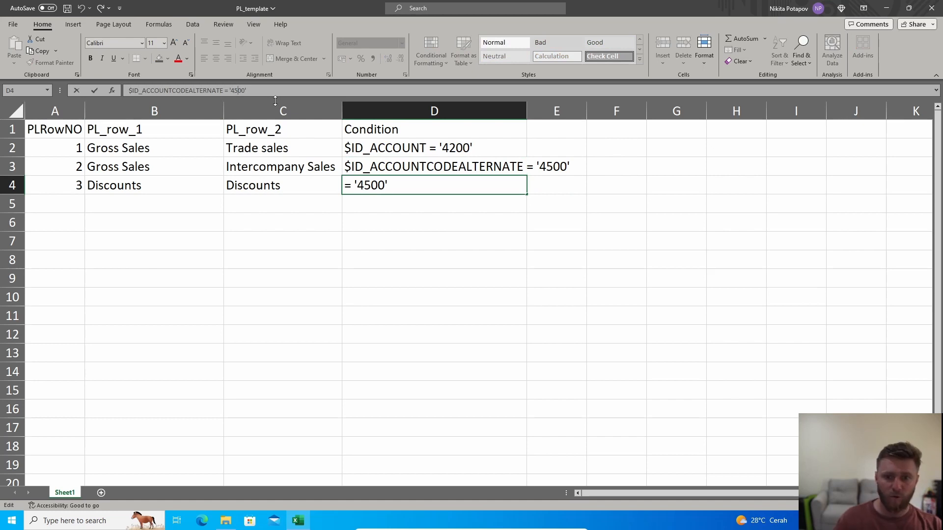
key(BackSpace)
text(1)
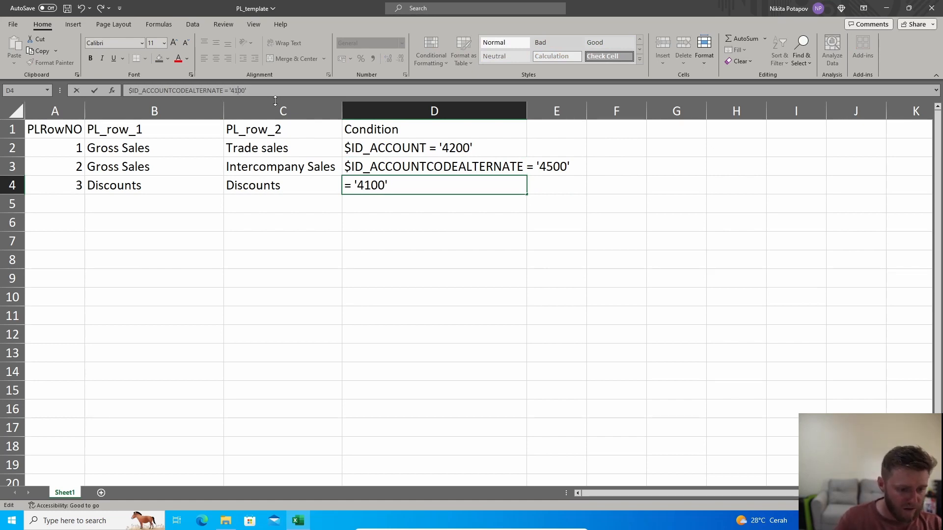
text(4)
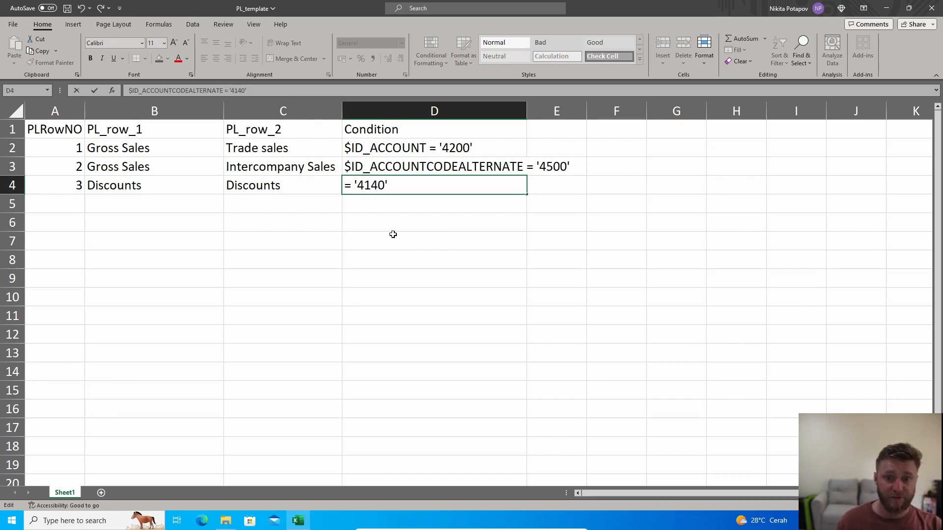
click(402, 254)
Enter 4 under PLRowNO in cell A5 and Net Invoice Sales under PL_row_1 in cell B5.
click(72, 201)
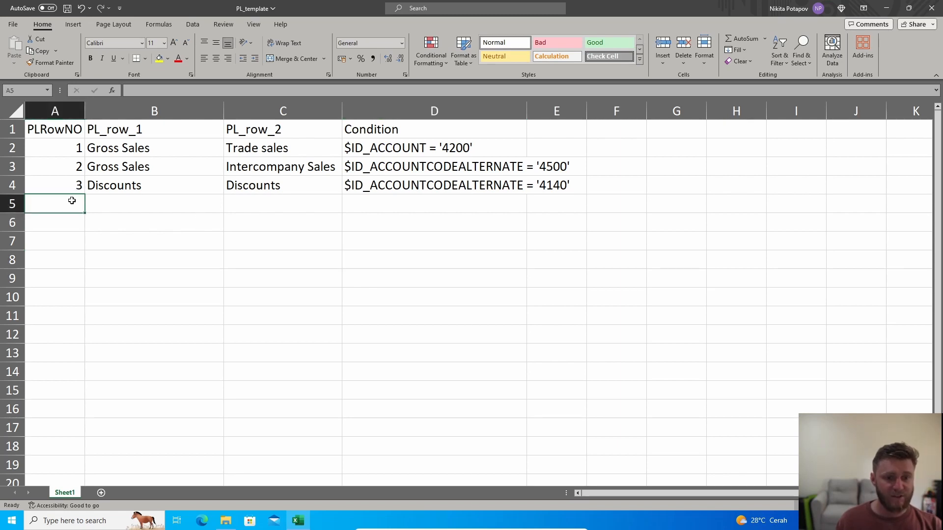
text(4)
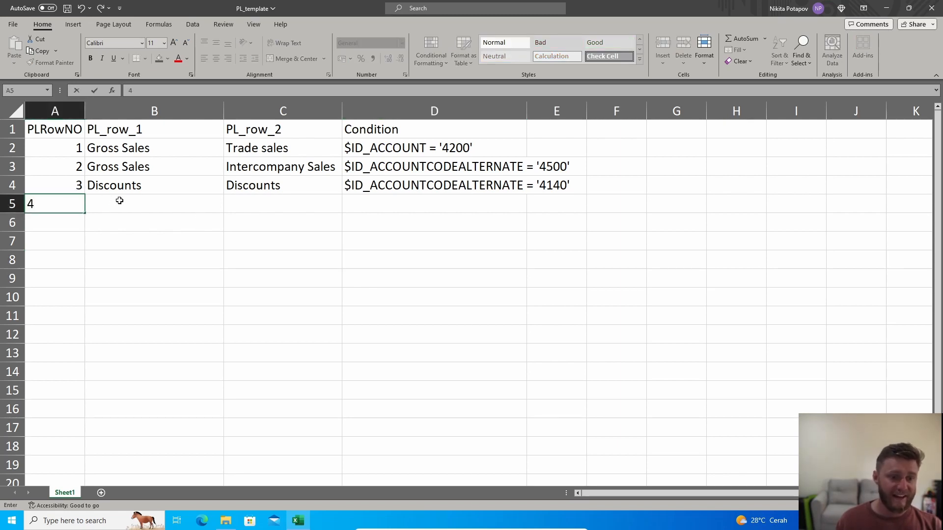
click(120, 201)
text(New)
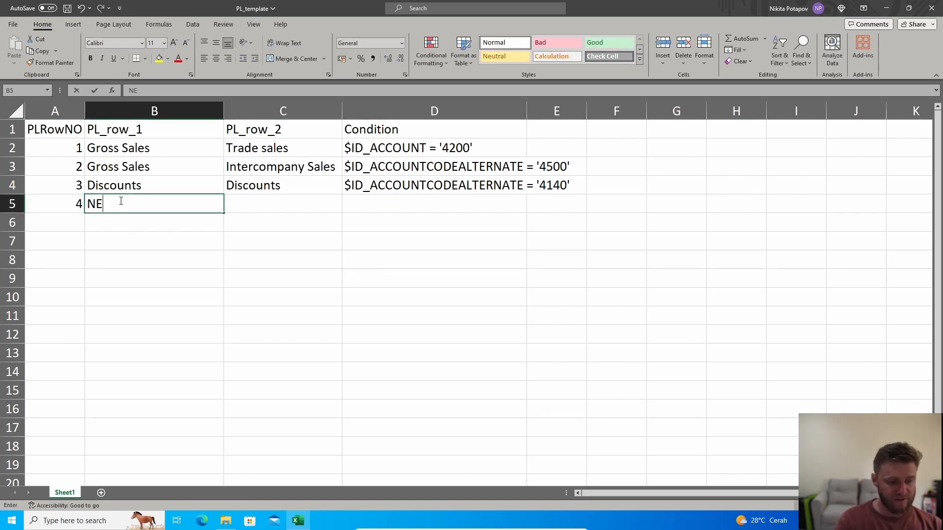
key(BackSpace)
text(t )
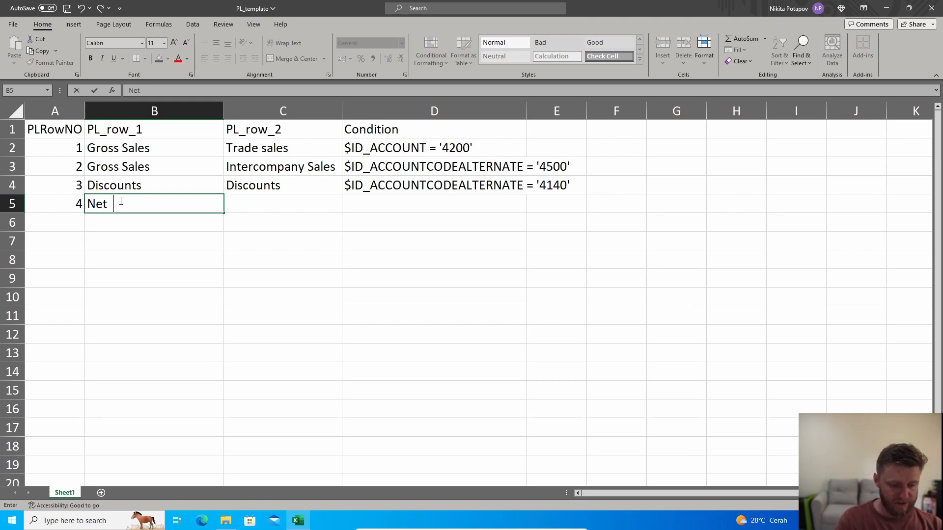
text(Ind)
text(voice Sales)
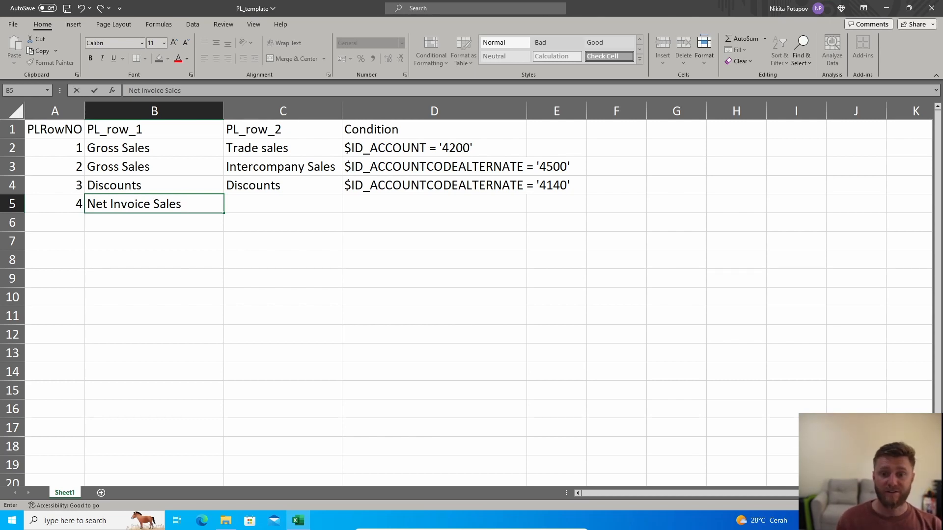
click(308, 155)
click(300, 166)
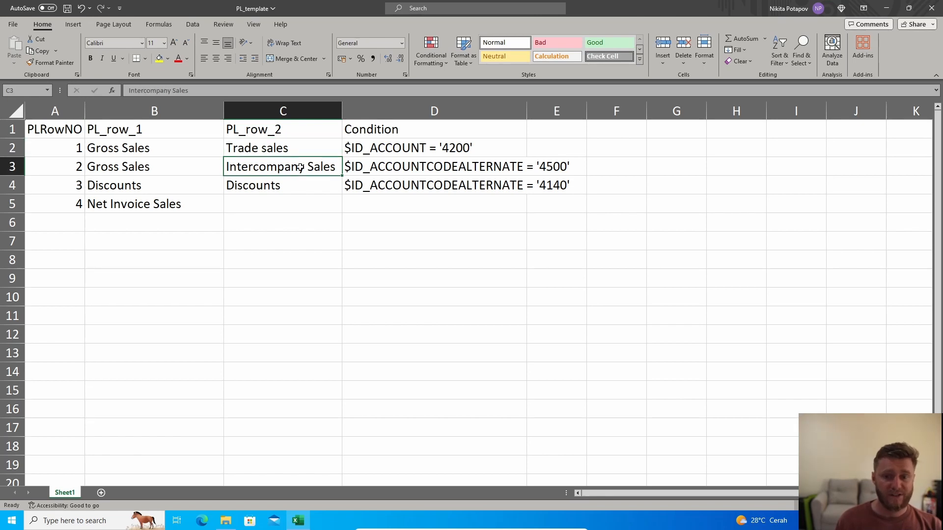
click(281, 185)
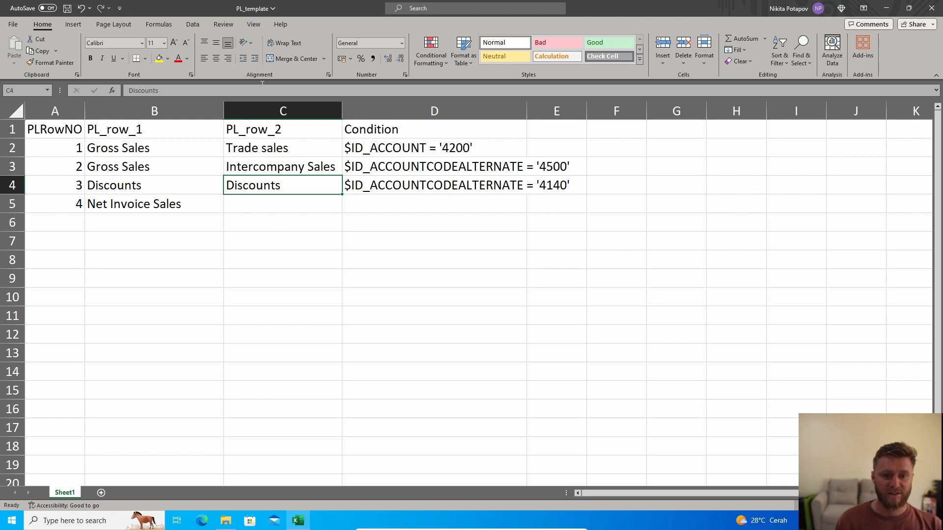
Copy the text Net Invoice Sales from cell B5 into cell C5 under PL_row_2.
click(238, 203)
click(168, 211)
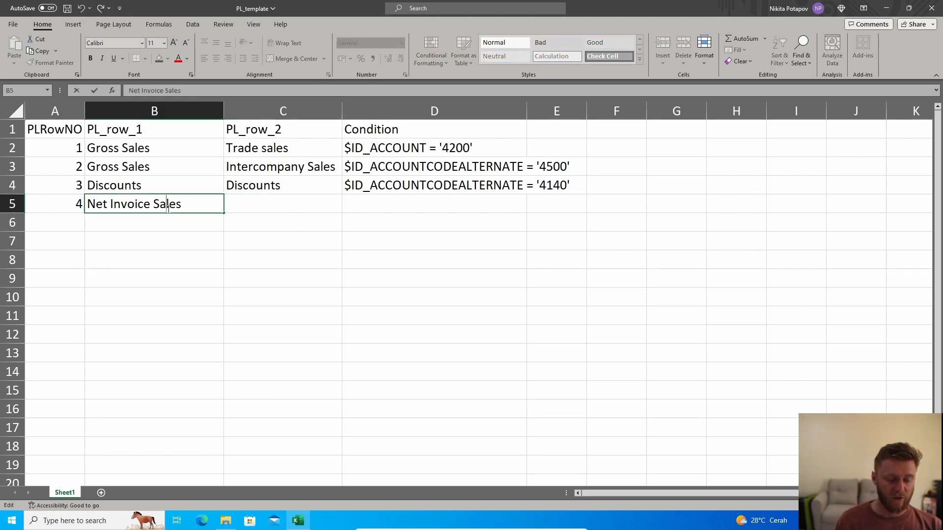
click(269, 204)
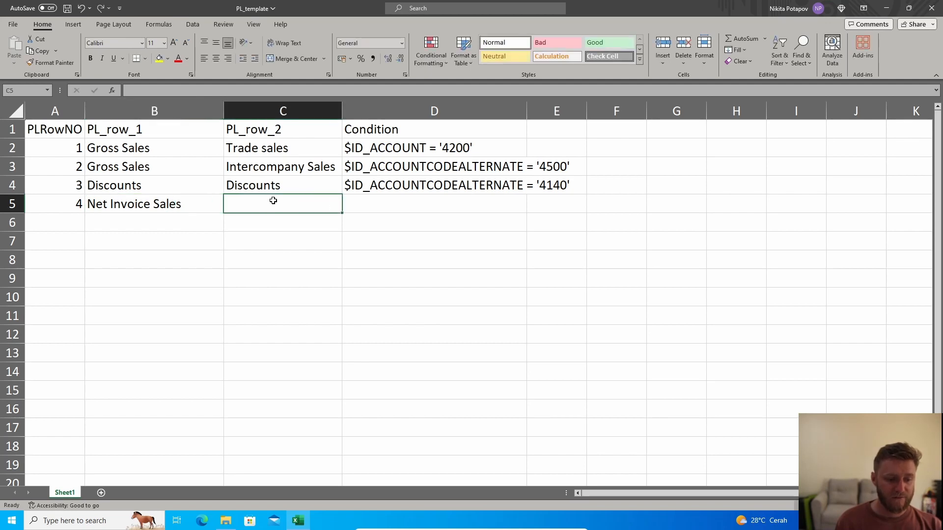
click(167, 208)
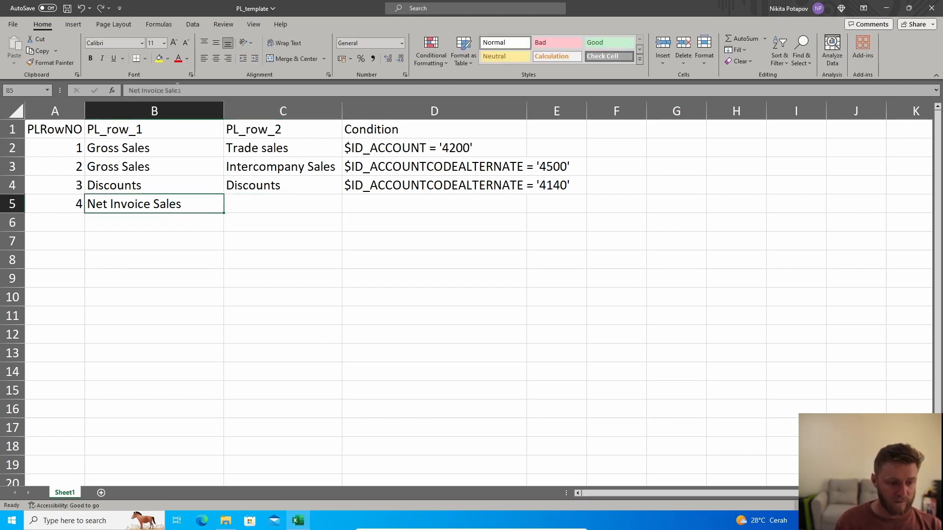
drag(183, 91, 121, 90)
key(ctrl+c)
click(252, 206)
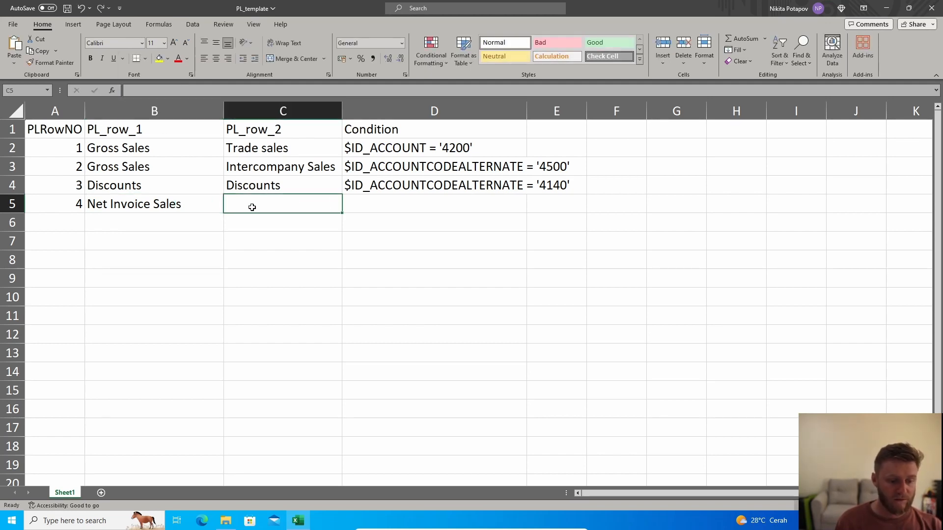
key(ctrl+v)
click(406, 260)
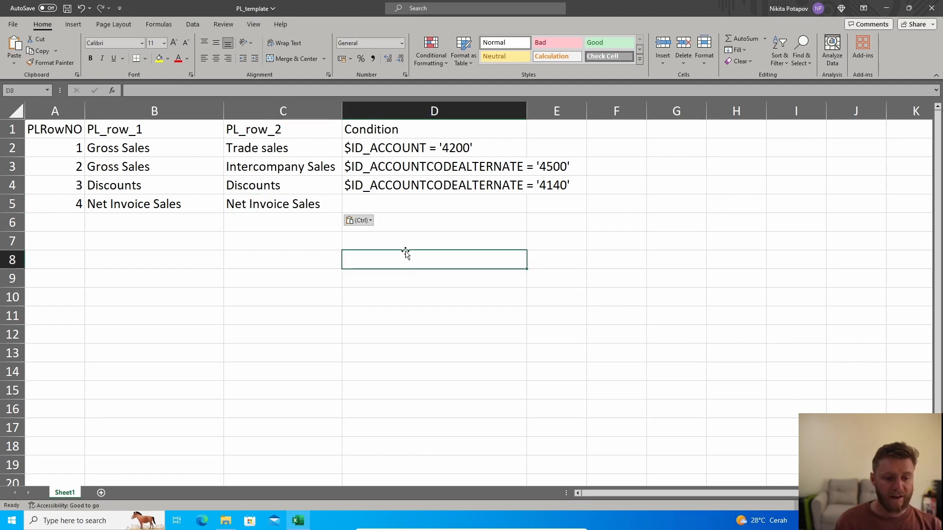
Enter an empty pair of curly braces {} as the Net Invoice Sales condition in cell D5.
click(384, 152)
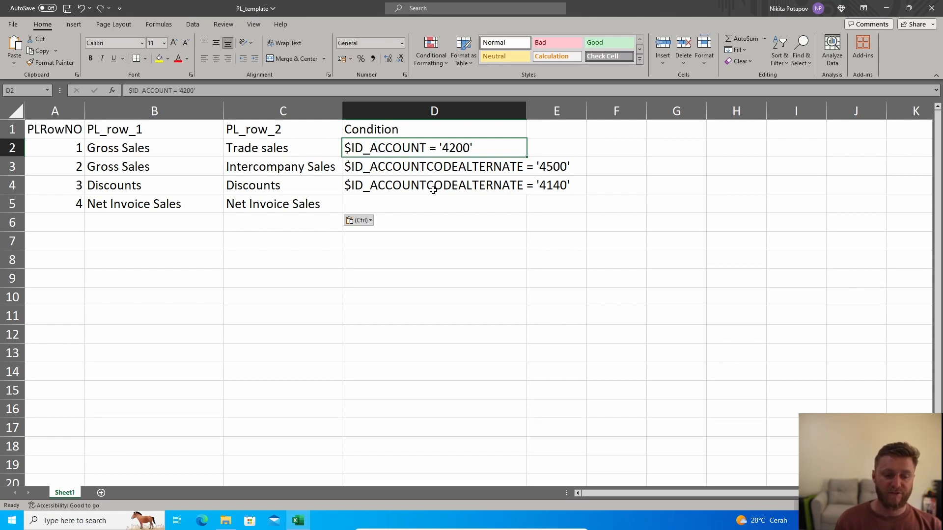
click(376, 203)
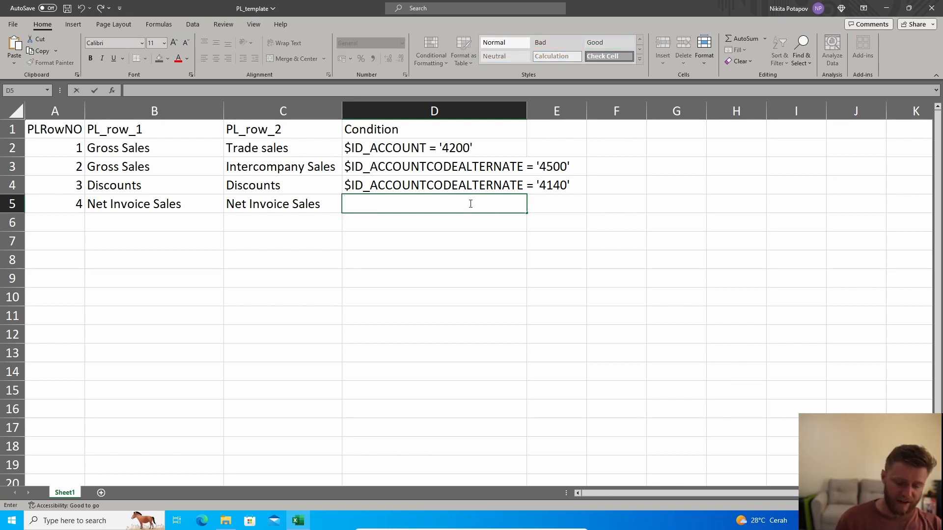
text({})
key(Left)
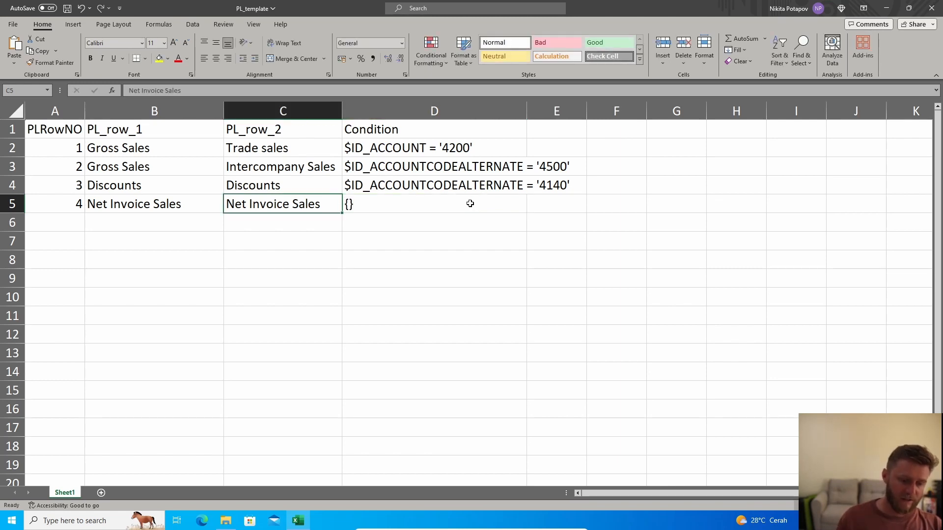
Copy the text Trade sales from cell C2 and insert it between the curly braces in cell D5.
click(269, 149)
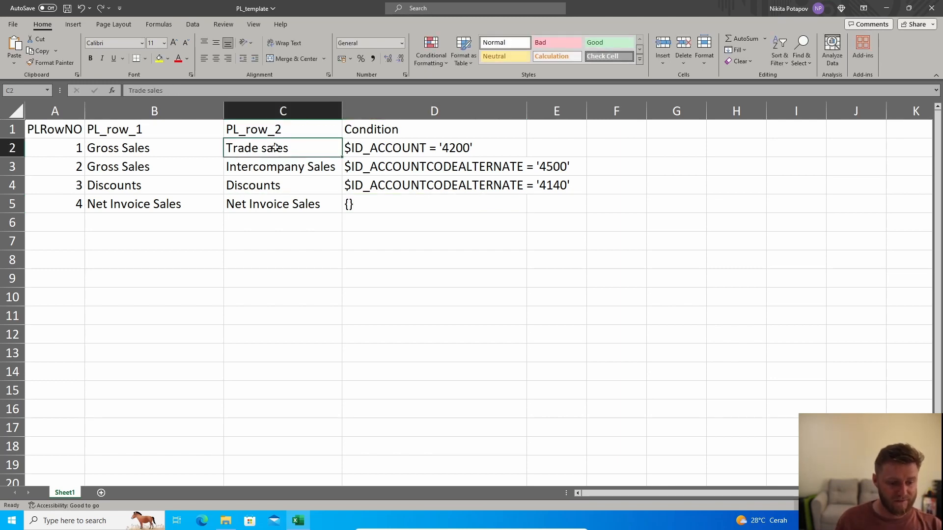
double_click(302, 149)
drag(301, 149, 226, 149)
key(ctrl+c)
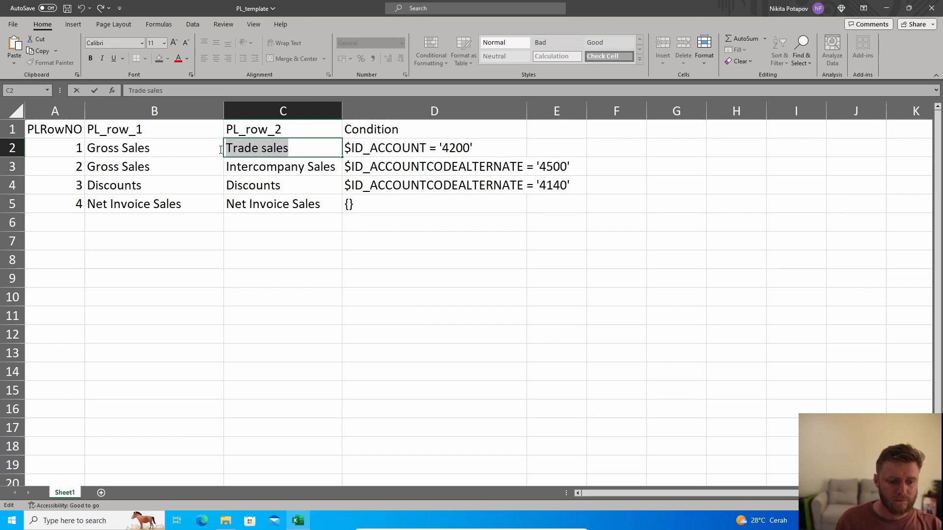
key(Escape)
double_click(348, 204)
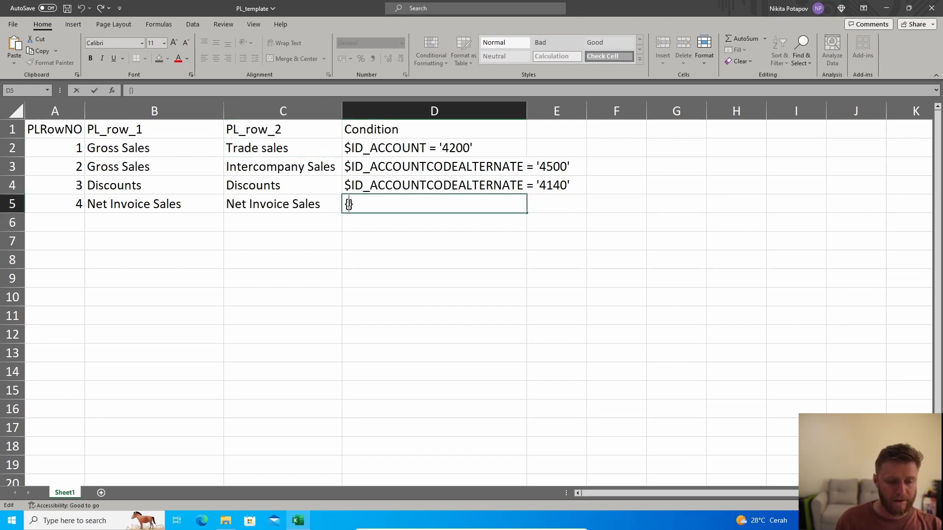
key(ctrl+v)
key(Return)
key(Return)
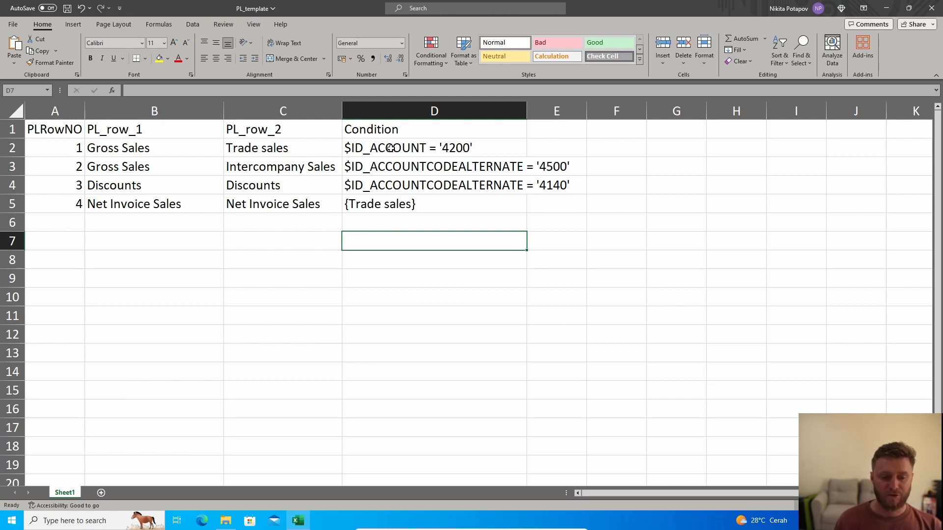
Extend the Net Invoice Sales condition in cell D5 with + {Intercompany Sales}, using the PL_row_2 name from cell C3.
click(390, 205)
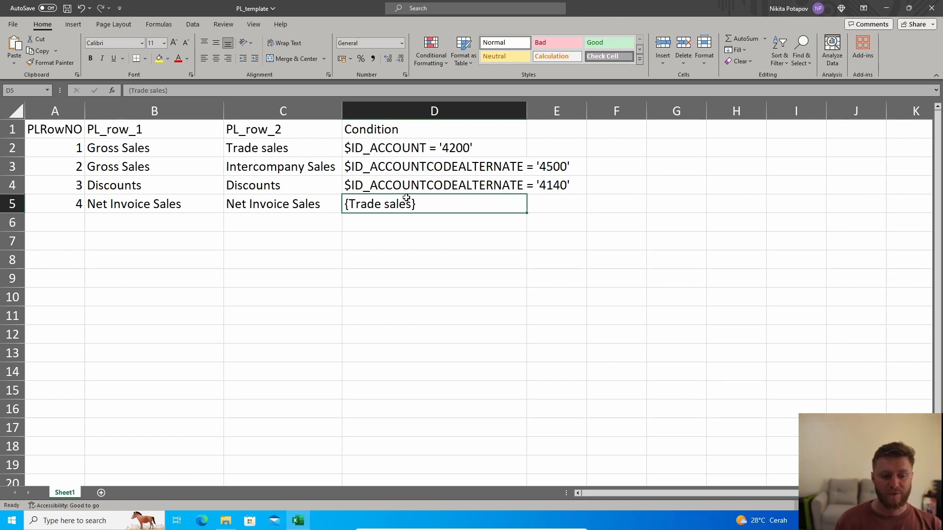
double_click(435, 199)
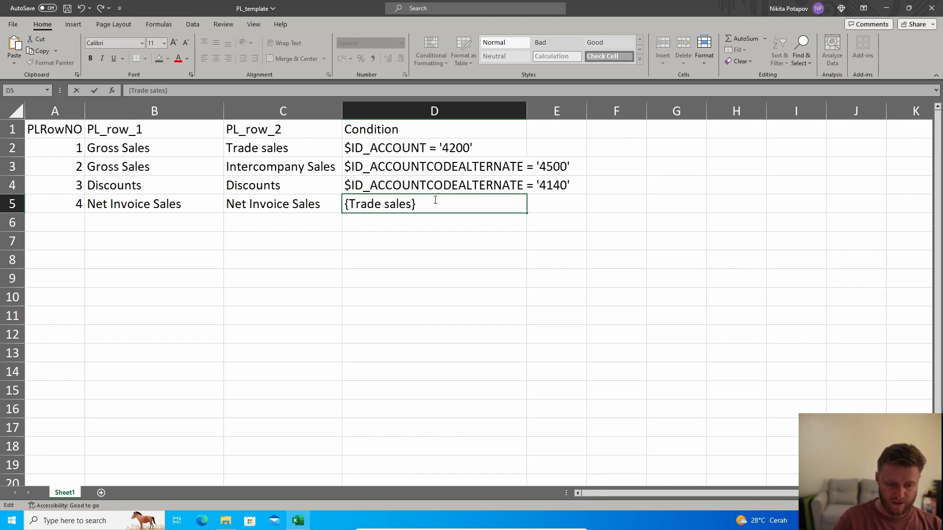
text(+ {})
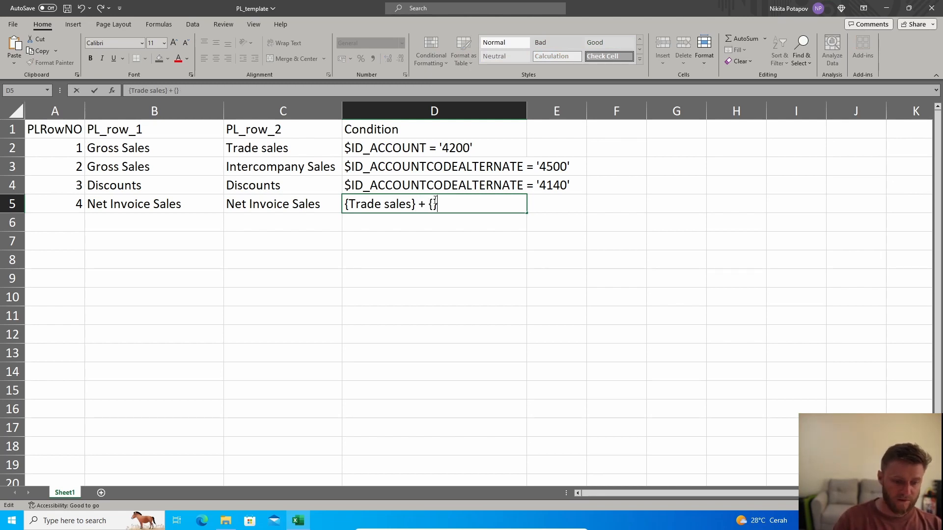
click(258, 162)
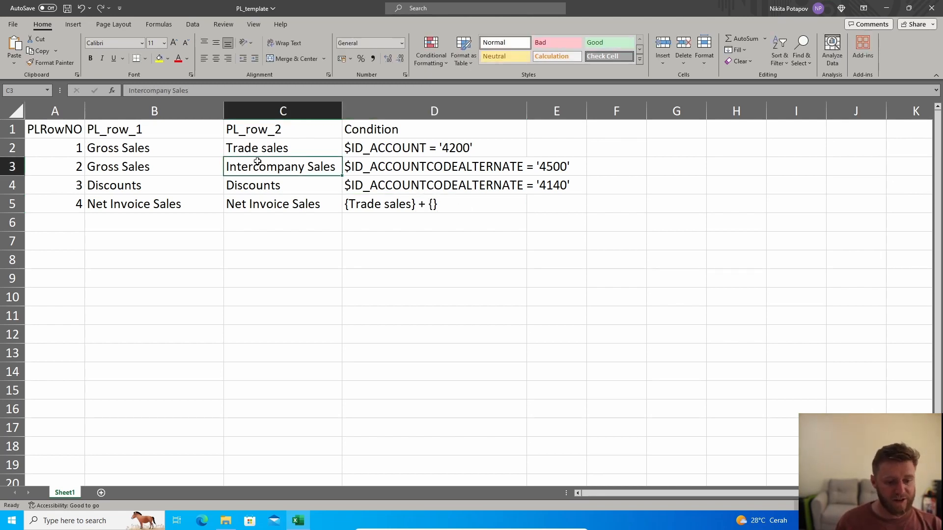
double_click(432, 204)
text(Intercompany Sales)
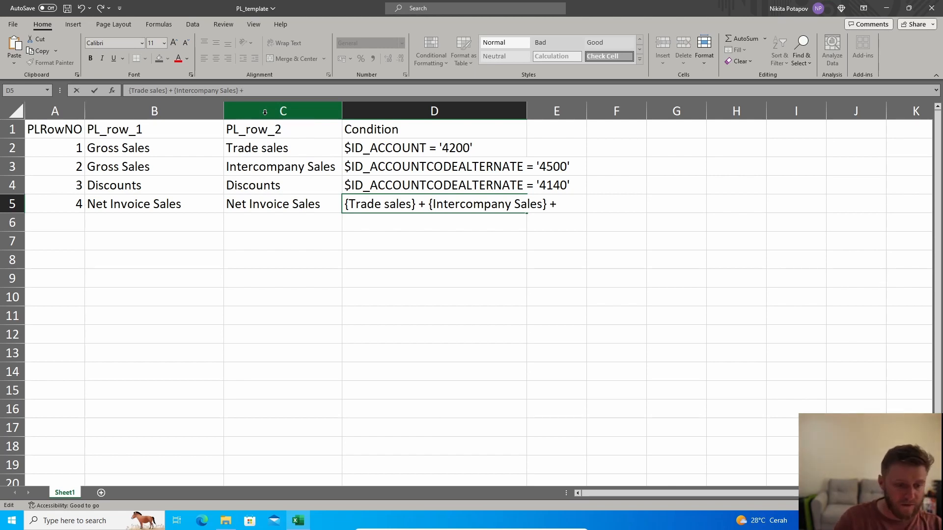
Add + {Discounts} to the end of the Net Invoice Sales condition in cell D5, using the name from cell C4.
click(264, 186)
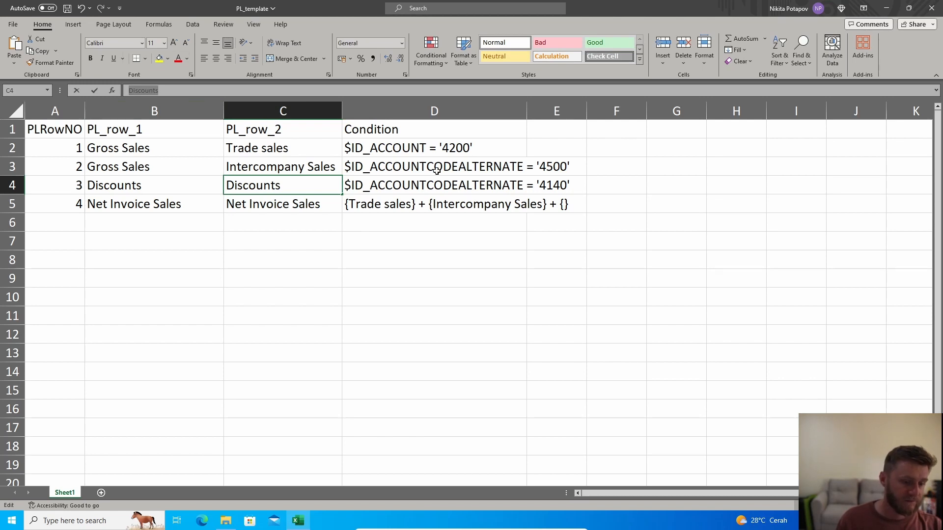
click(469, 202)
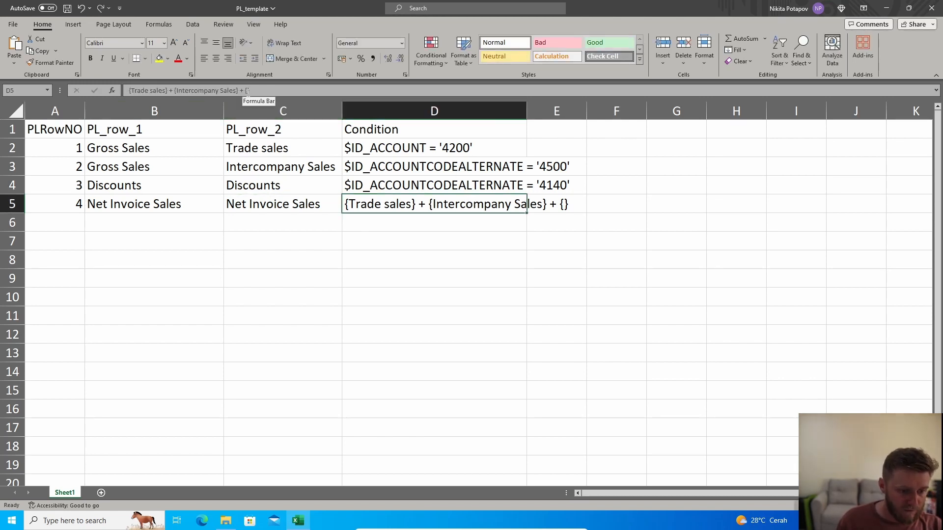
click(247, 90)
text(Discounts)
Save the workbook and widen the Condition column D until the whole Net Invoice Sales condition fits inside it.
click(549, 291)
key(ctrl+s)
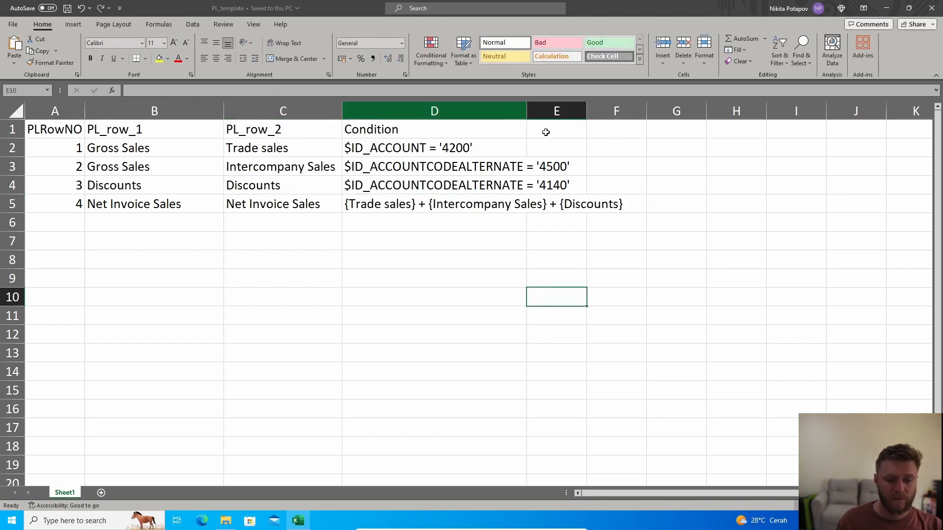
drag(527, 110, 629, 123)
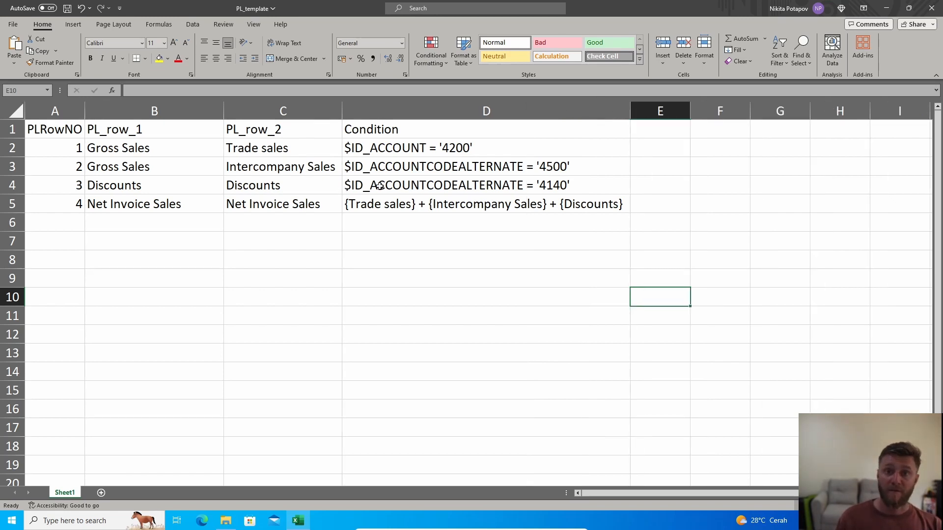
Review the account-based conditions in cells D2 to D4 for Trade sales, Intercompany Sales and Discounts.
click(445, 240)
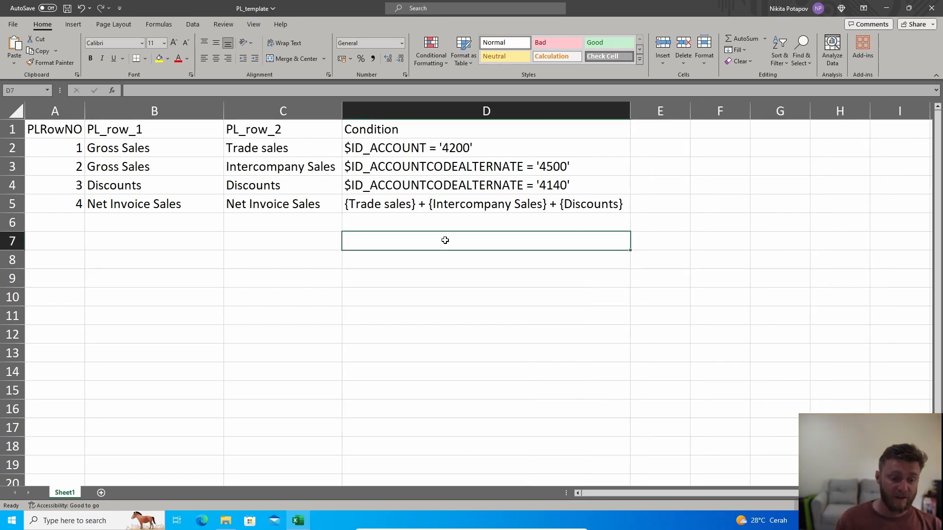
drag(401, 142, 432, 177)
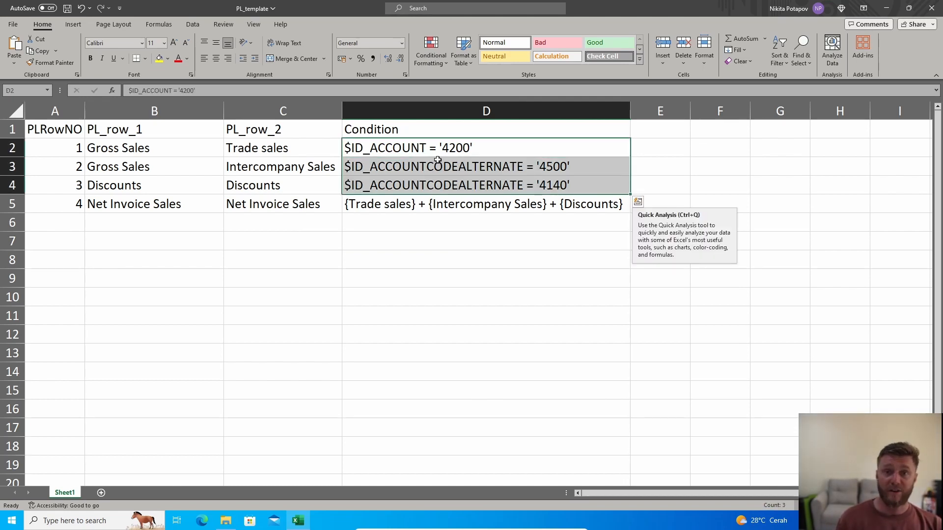
click(448, 149)
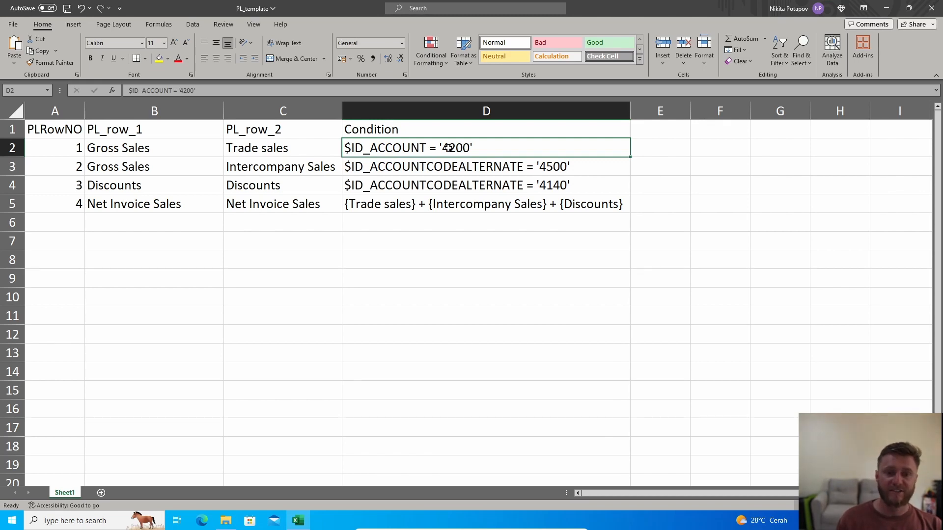
click(452, 160)
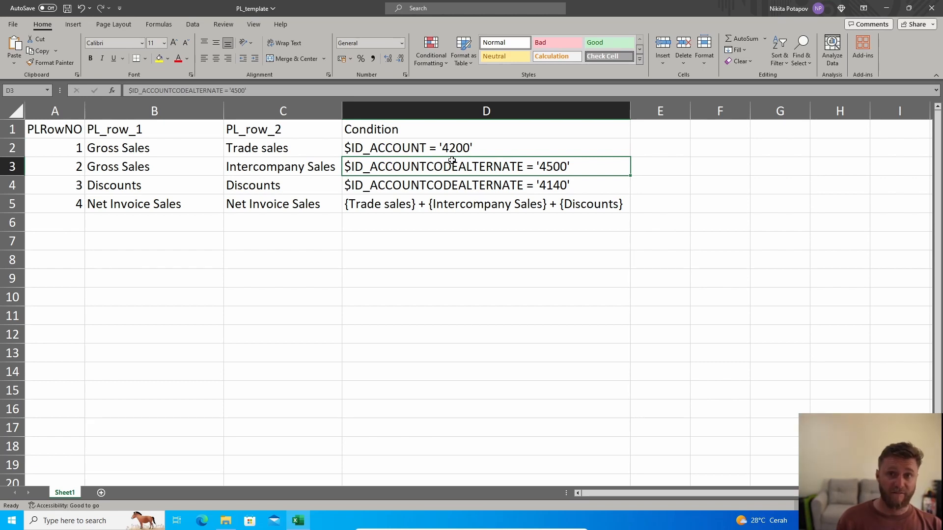
click(439, 219)
Compare each row name referenced in the Net Invoice Sales condition in D5 with its matching PL_row_2 entry in column C.
click(450, 206)
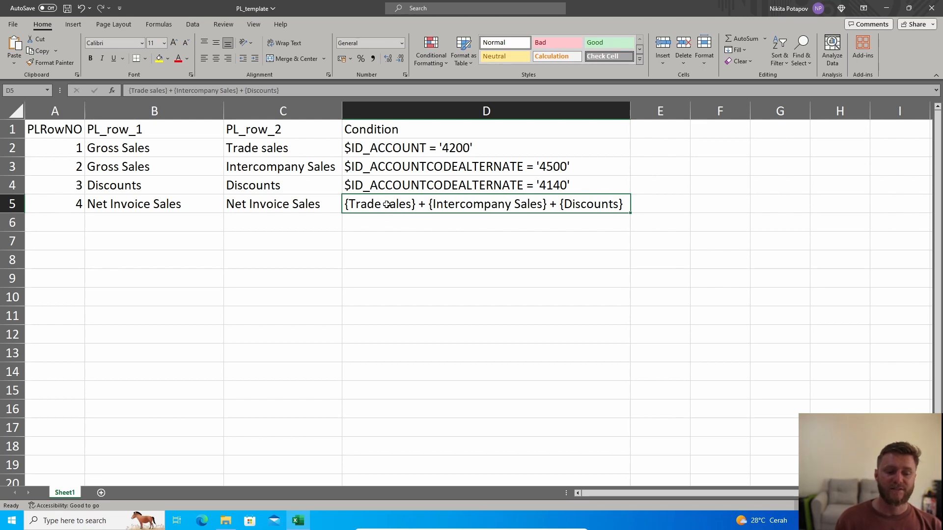
click(271, 151)
click(464, 201)
click(275, 166)
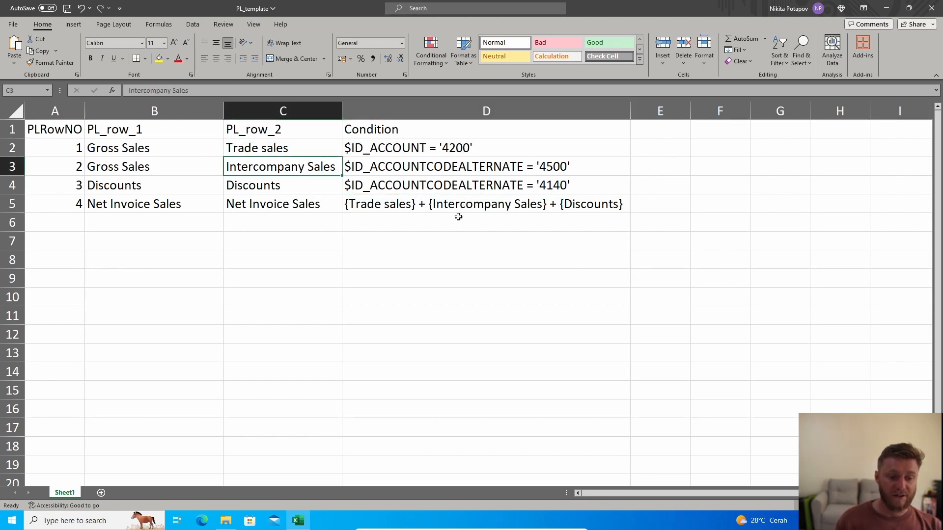
click(570, 202)
click(271, 187)
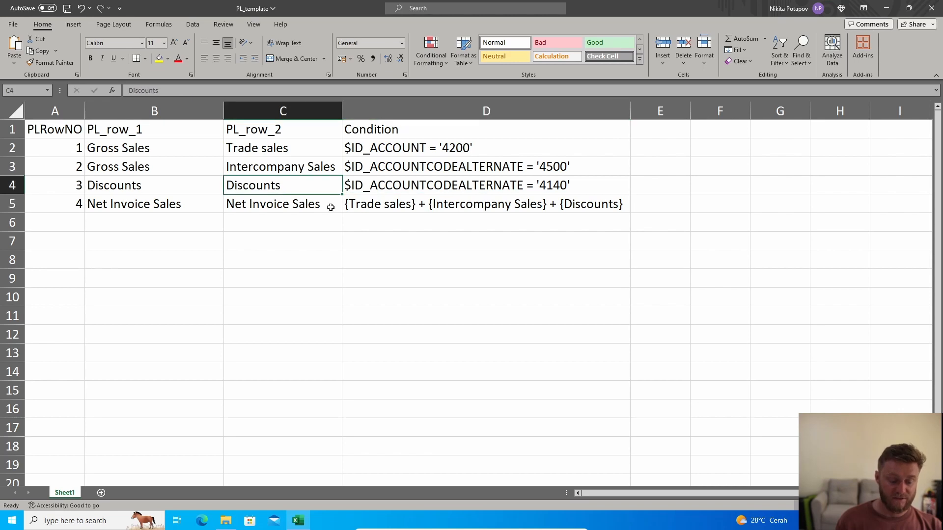
click(383, 205)
click(186, 211)
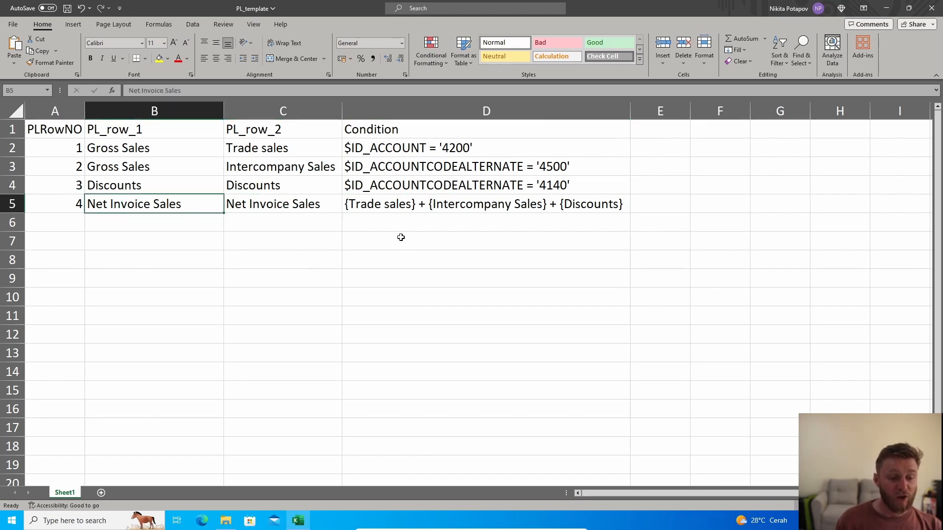
click(400, 206)
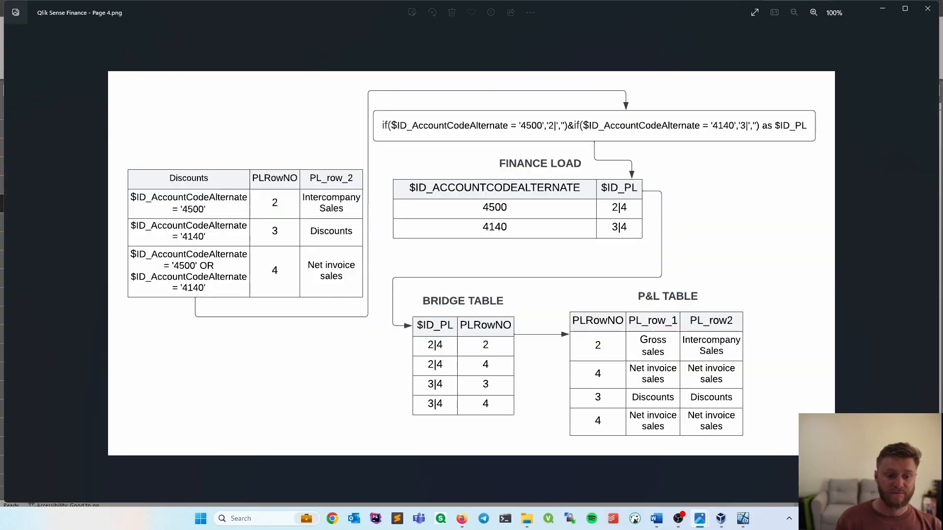
Switch to the image viewer and show the Qlik Sense Finance - Page 4.png diagram full screen to examine the table links.
click(755, 13)
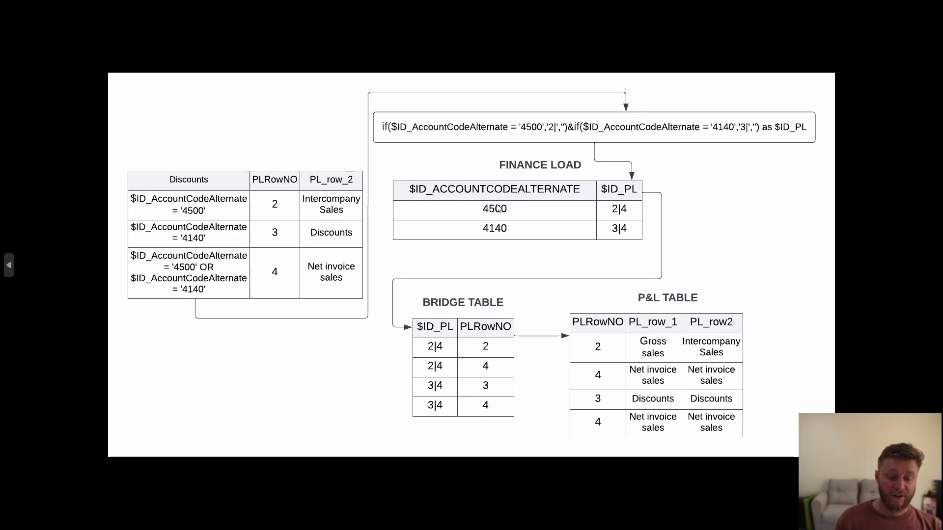